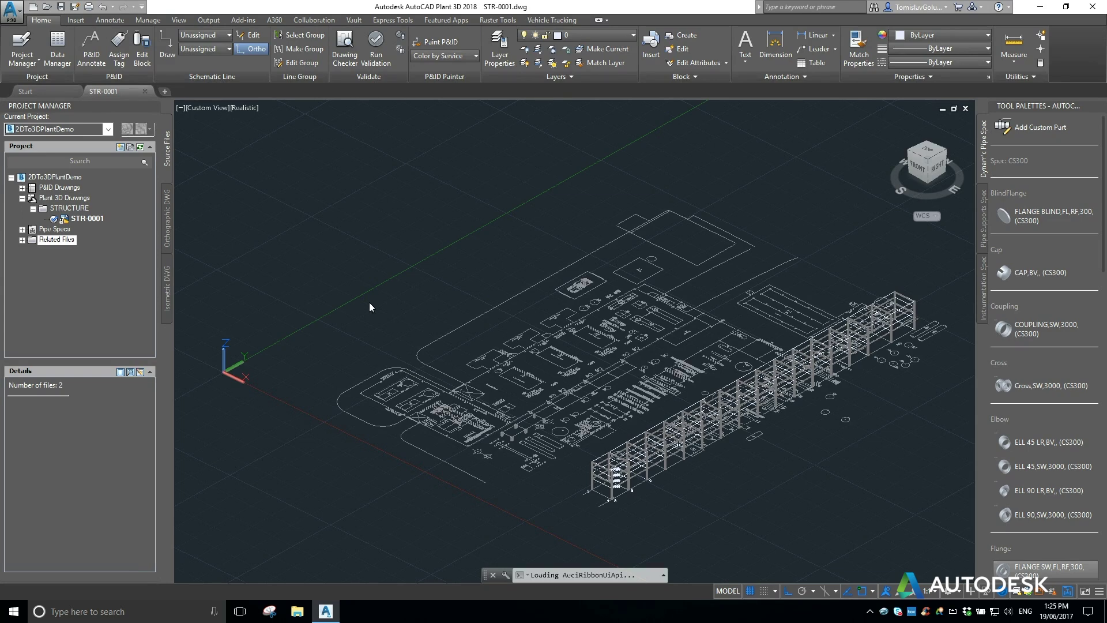
# - Orbit and zoom the model to inspect the structure and the plant layout circles
pyautogui.scroll(10, 652, 509)
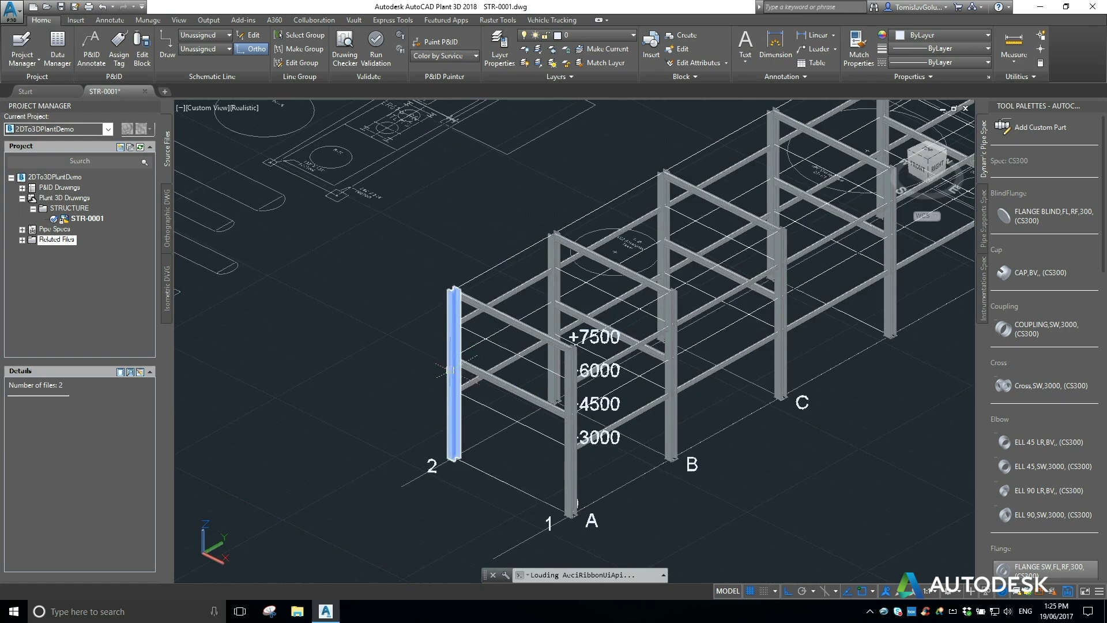
pyautogui.keyDown('shift'); pyautogui.moveTo(446, 357); pyautogui.dragTo(491, 383, button='middle'); pyautogui.keyUp('shift')
pyautogui.scroll(-10, 582, 380)
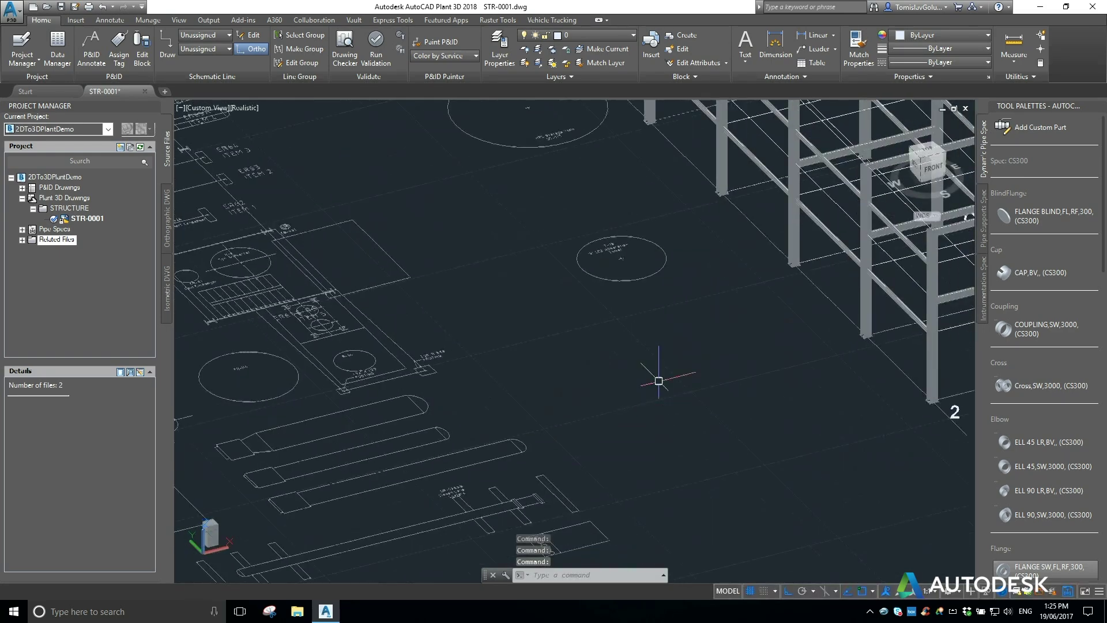
pyautogui.keyDown('shift'); pyautogui.moveTo(763, 346); pyautogui.dragTo(742, 380, button='middle'); pyautogui.keyUp('shift')
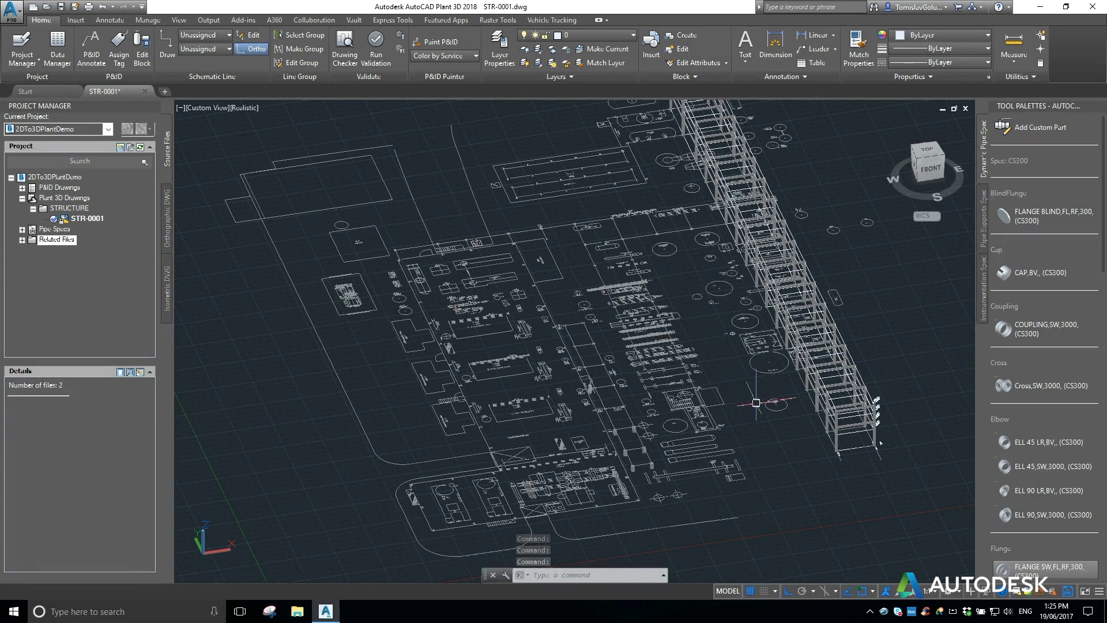
pyautogui.scroll(5, 764, 358)
pyautogui.moveTo(772, 445); pyautogui.dragTo(760, 435, button='middle')
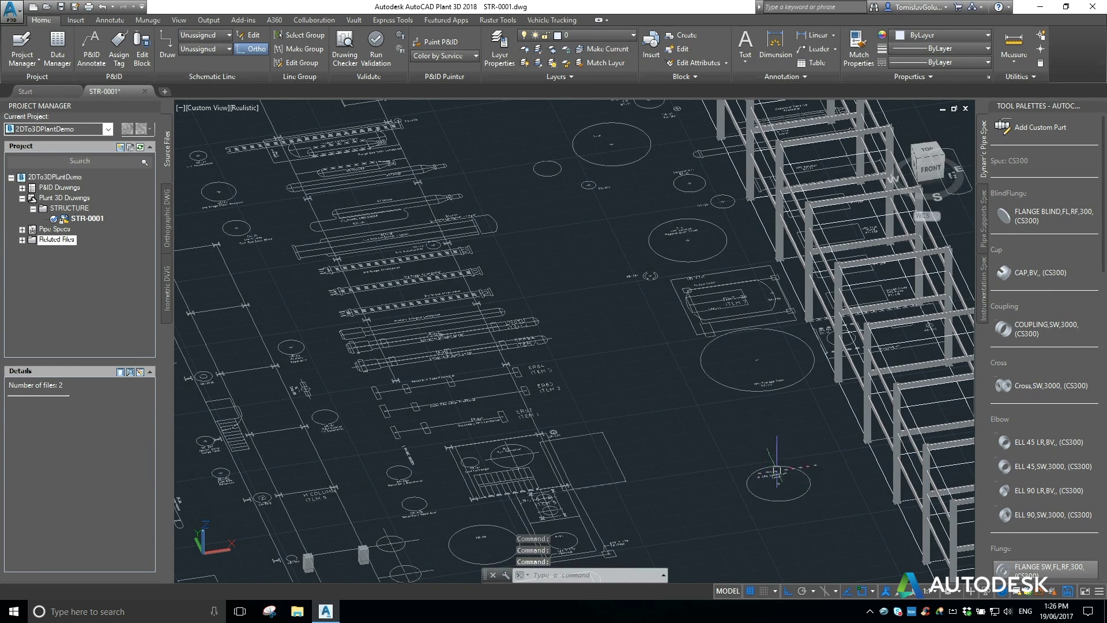
pyautogui.scroll(5, 787, 496)
pyautogui.scroll(2, 755, 423)
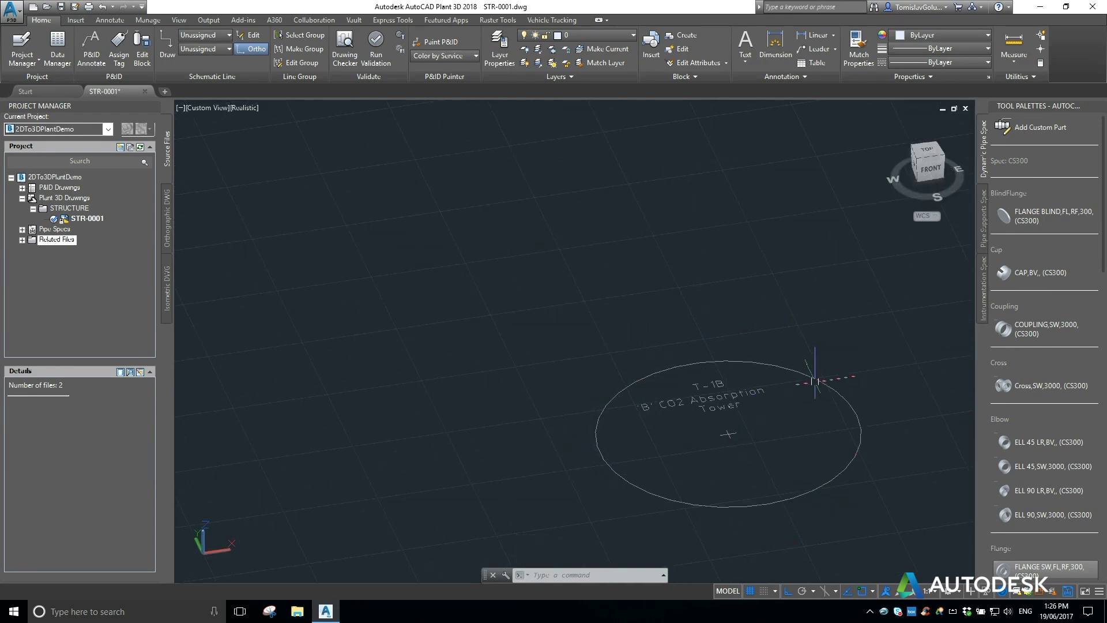
pyautogui.moveTo(814, 381)
pyautogui.scroll(-4, 711, 406)
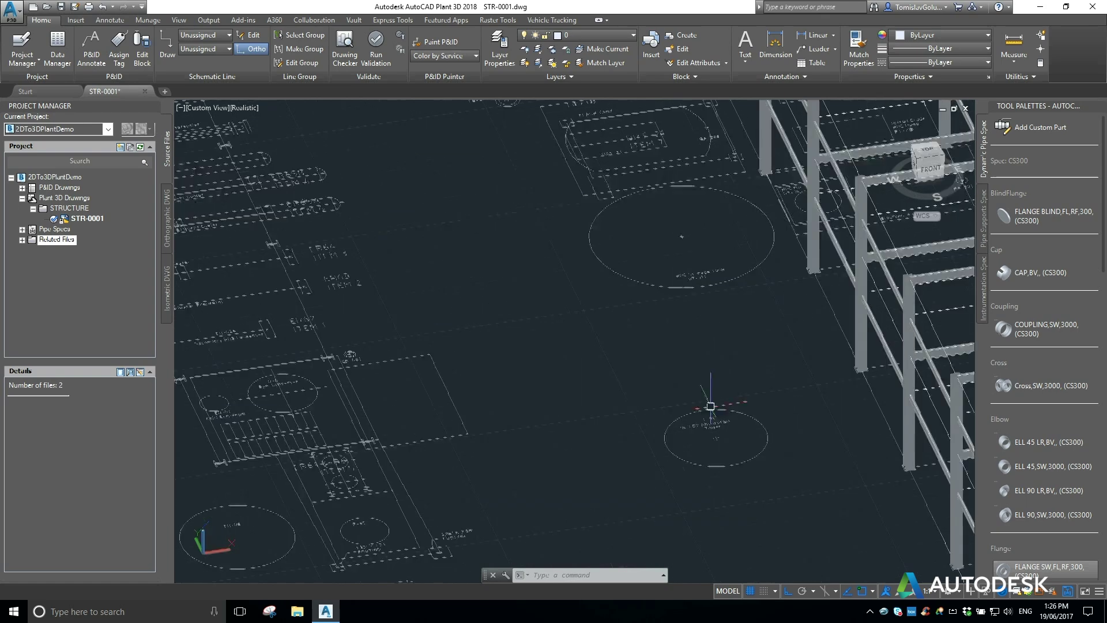
pyautogui.scroll(5, 710, 406)
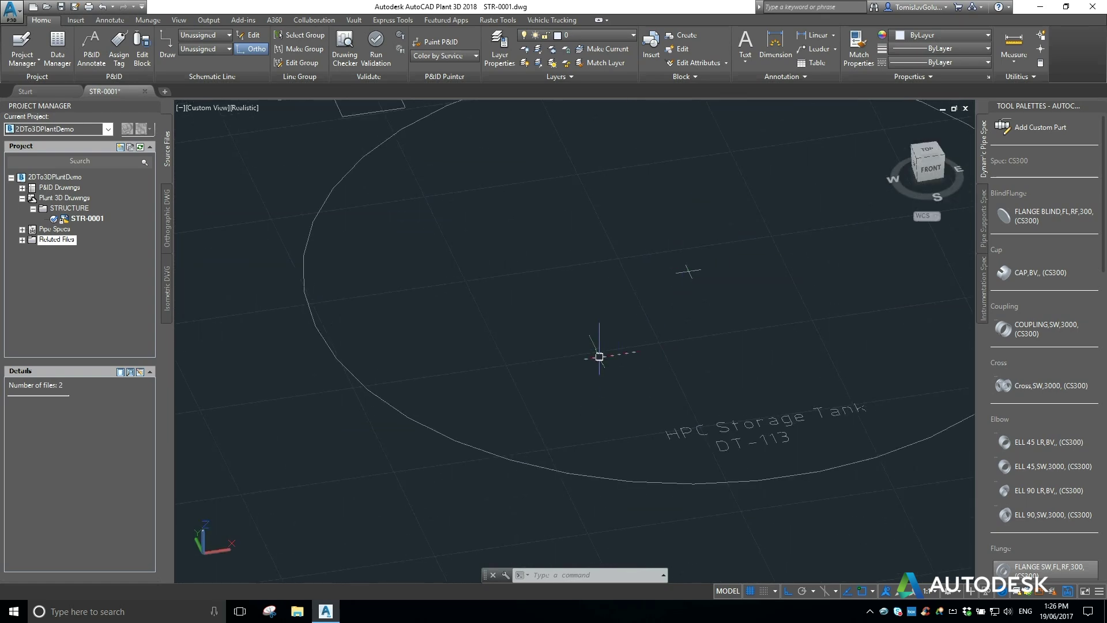
pyautogui.scroll(-5, 599, 356)
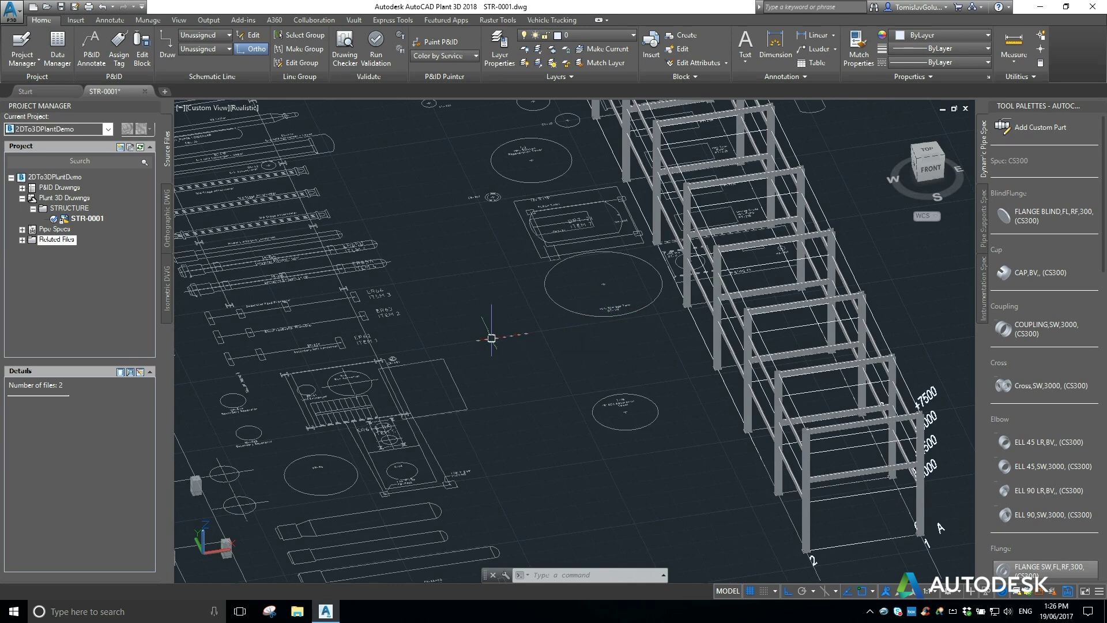
# - Create a new folder named EQUIPMENT under Plant 3D Drawings
pyautogui.rightClick(81, 199)
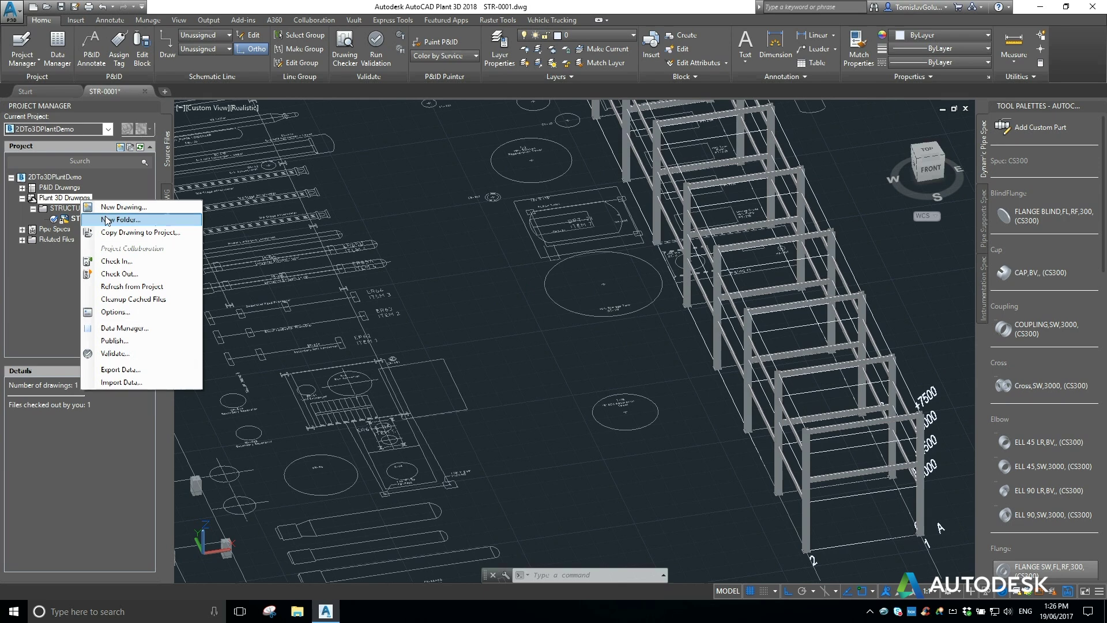
pyautogui.click(253, 277)
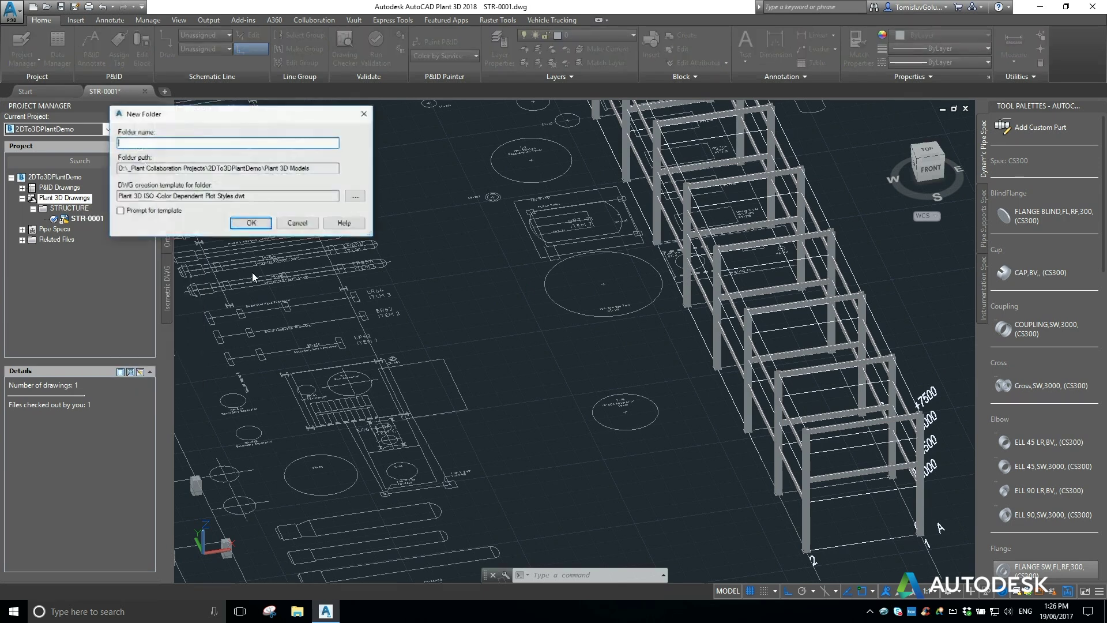
pyautogui.write('EQUIPMENT')
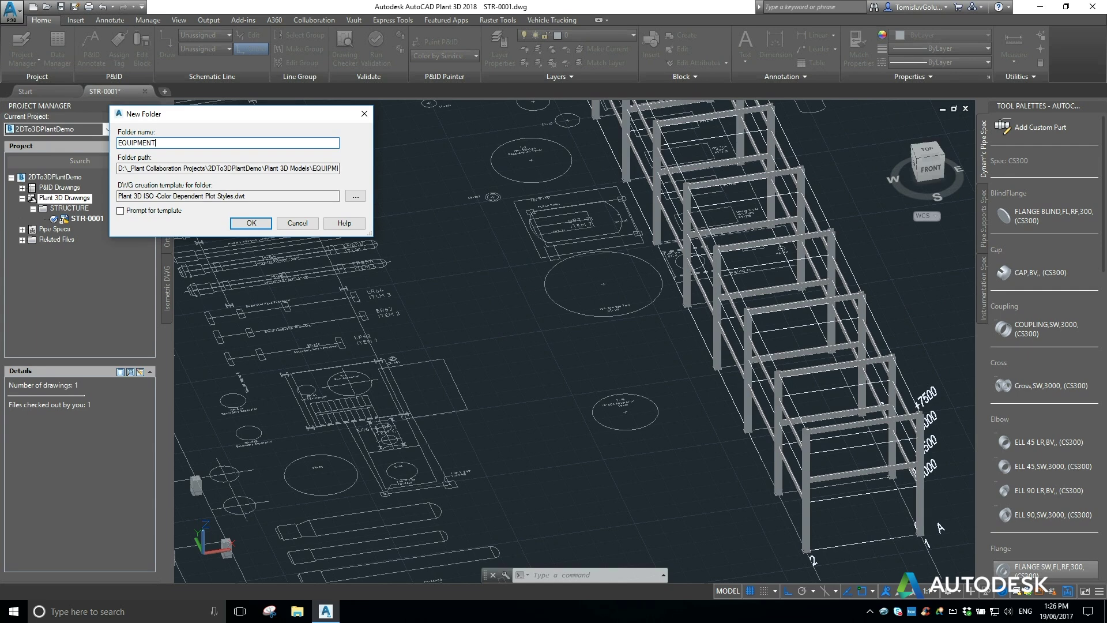
pyautogui.press('Return')
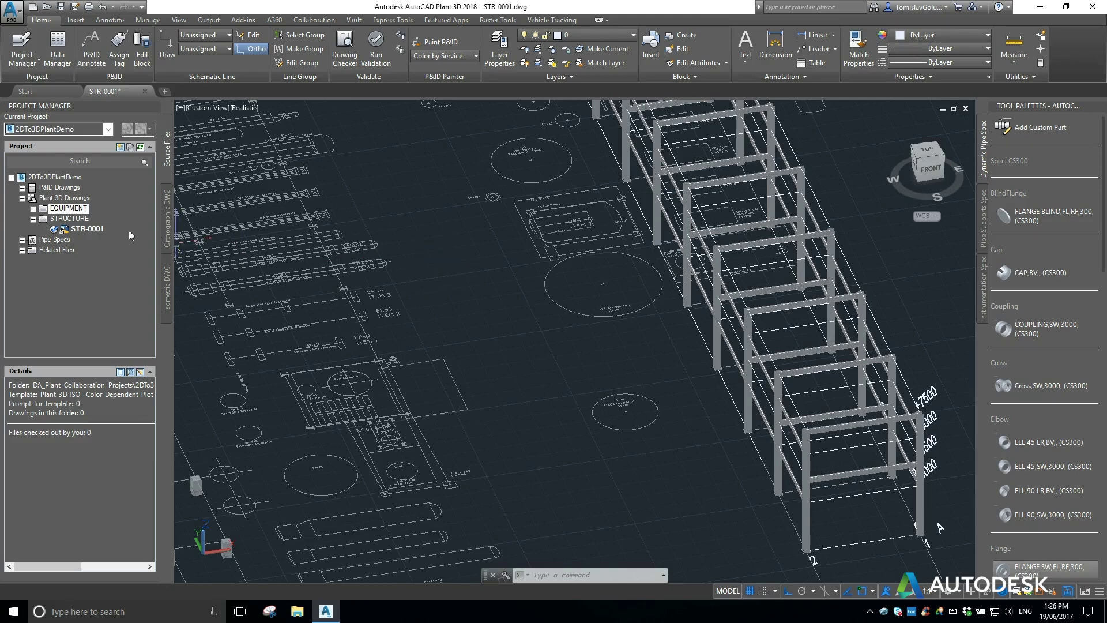
# - Create a new drawing named EQP-0001 in the EQUIPMENT folder
pyautogui.rightClick(76, 211)
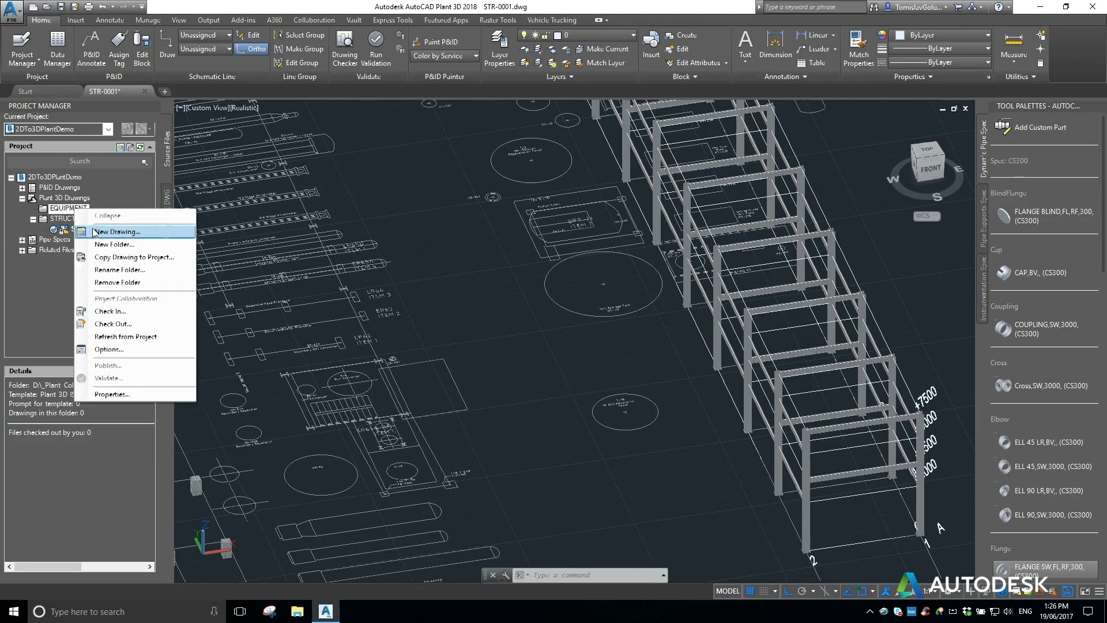
pyautogui.click(117, 231)
pyautogui.write('EQP-0001.dwg')
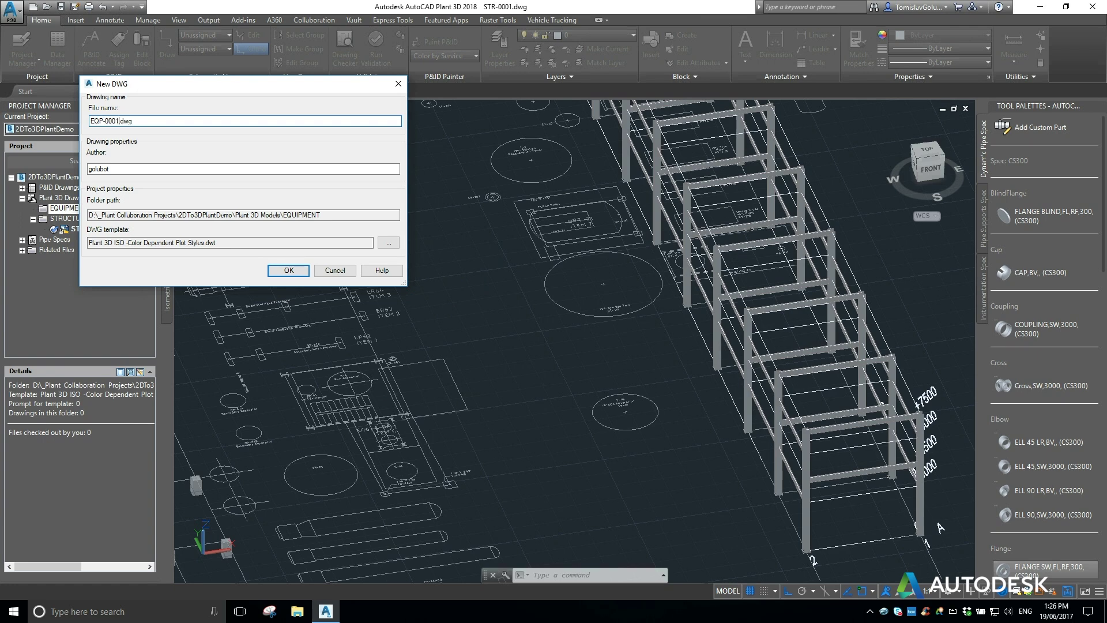
pyautogui.click(291, 270)
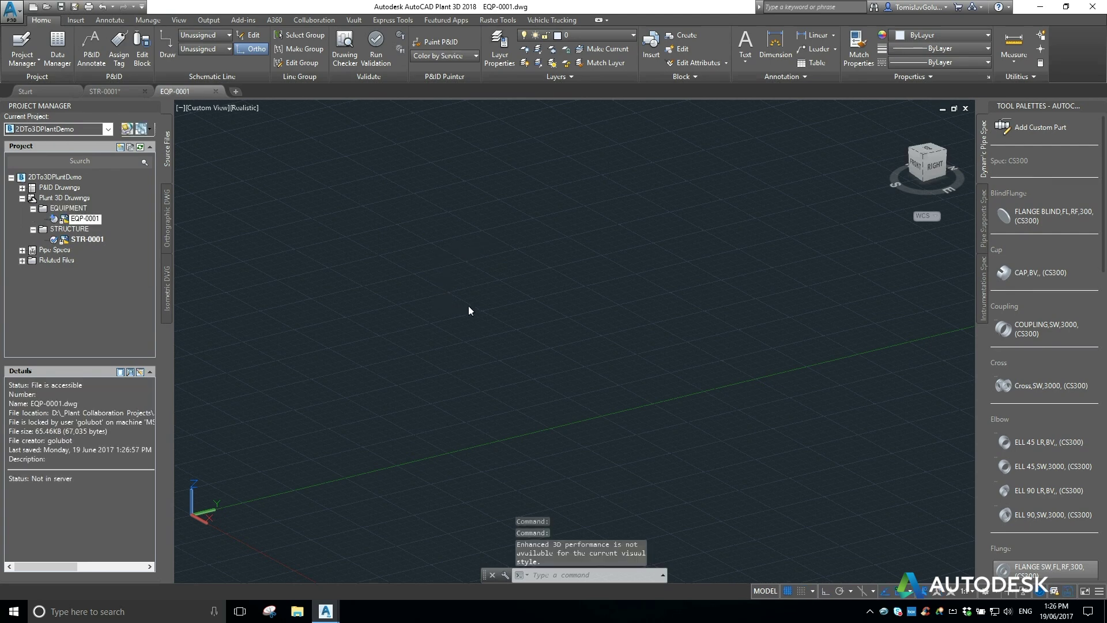
# - Expand the project's Related Files and select the STR-0001 drawing
pyautogui.click(450, 315)
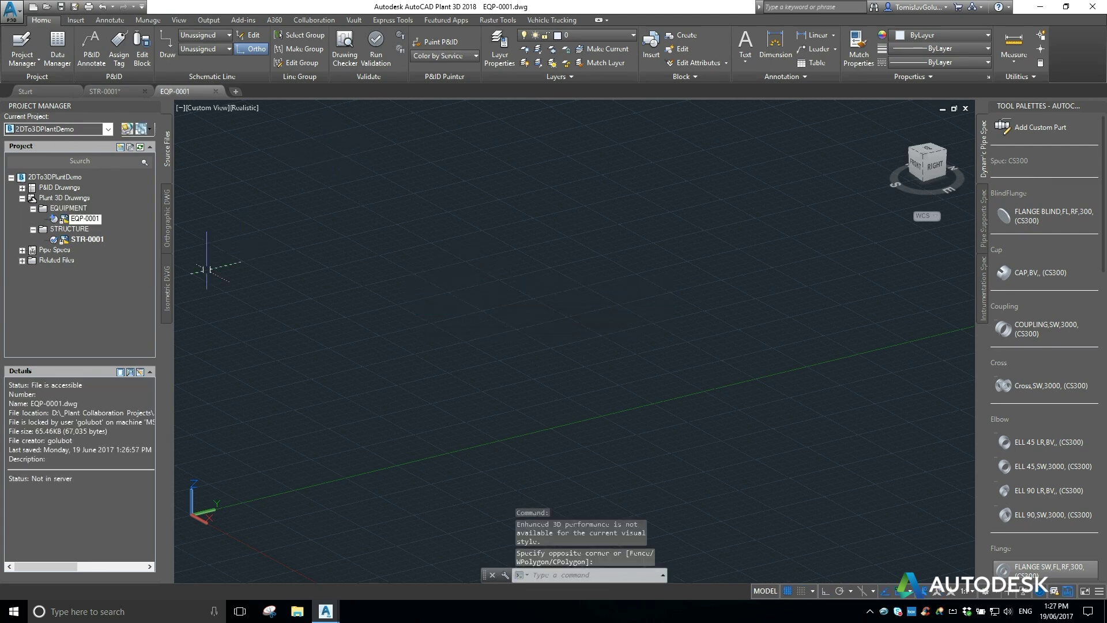
pyautogui.click(23, 260)
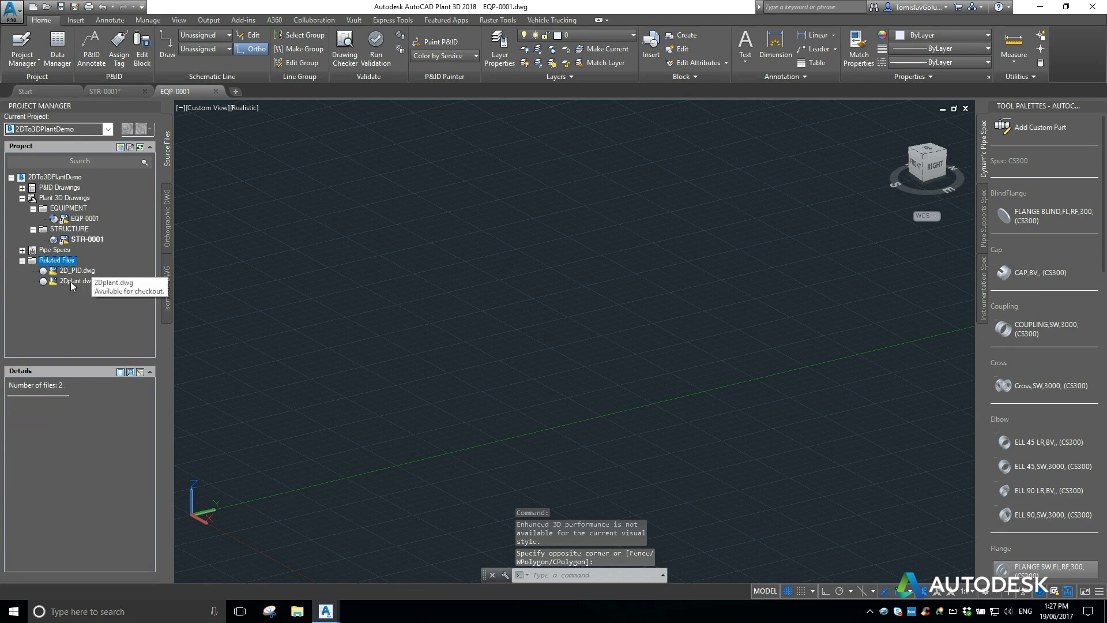
pyautogui.click(81, 238)
# - Attach STR-0001 as a reference and zoom extents to show the pipe rack
pyautogui.rightClick(79, 238)
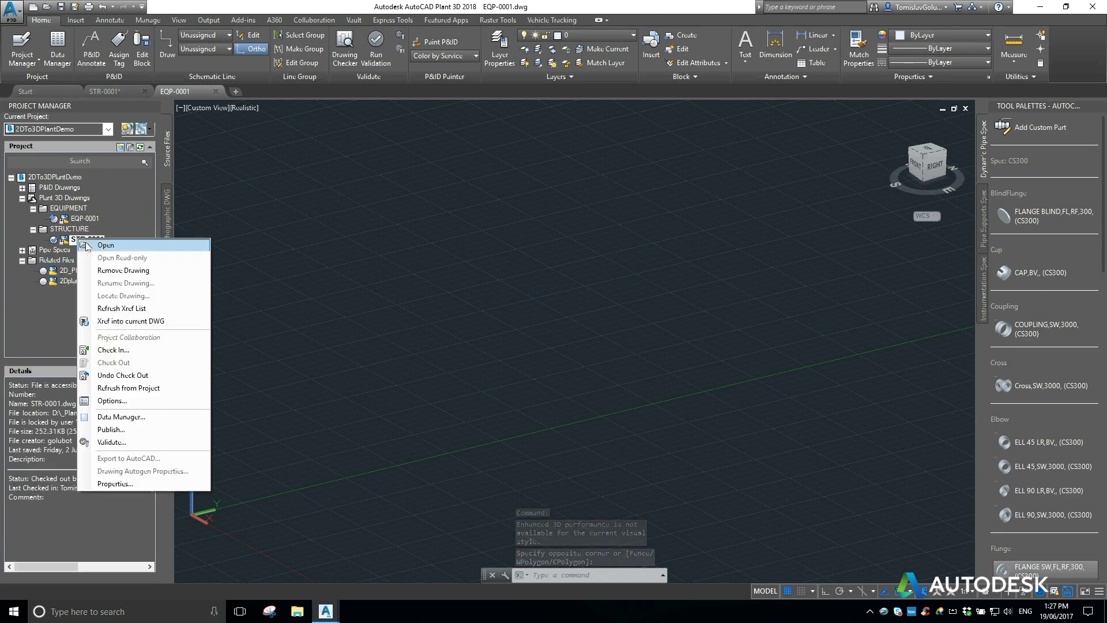
pyautogui.click(123, 321)
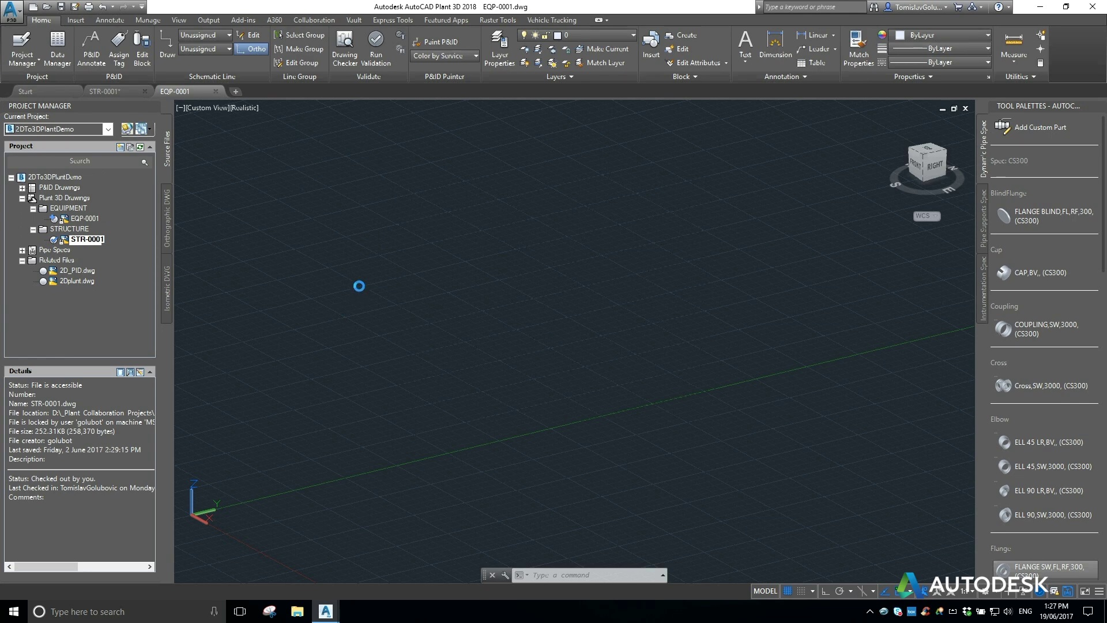
pyautogui.click(582, 417)
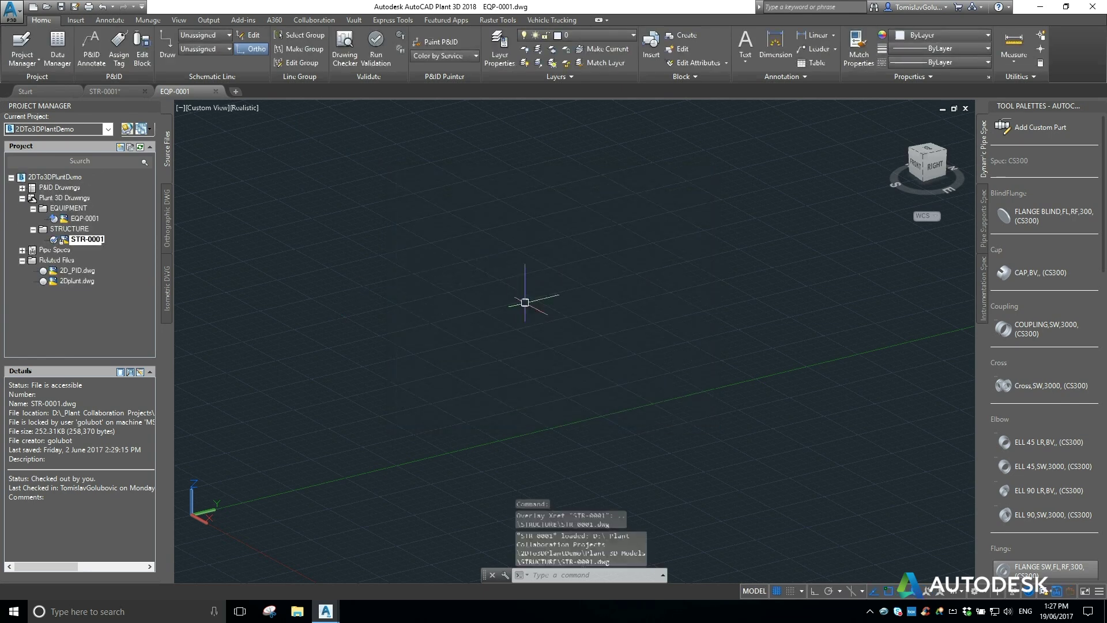
pyautogui.write('z')
pyautogui.press('Return')
pyautogui.write('e')
pyautogui.press('Return')
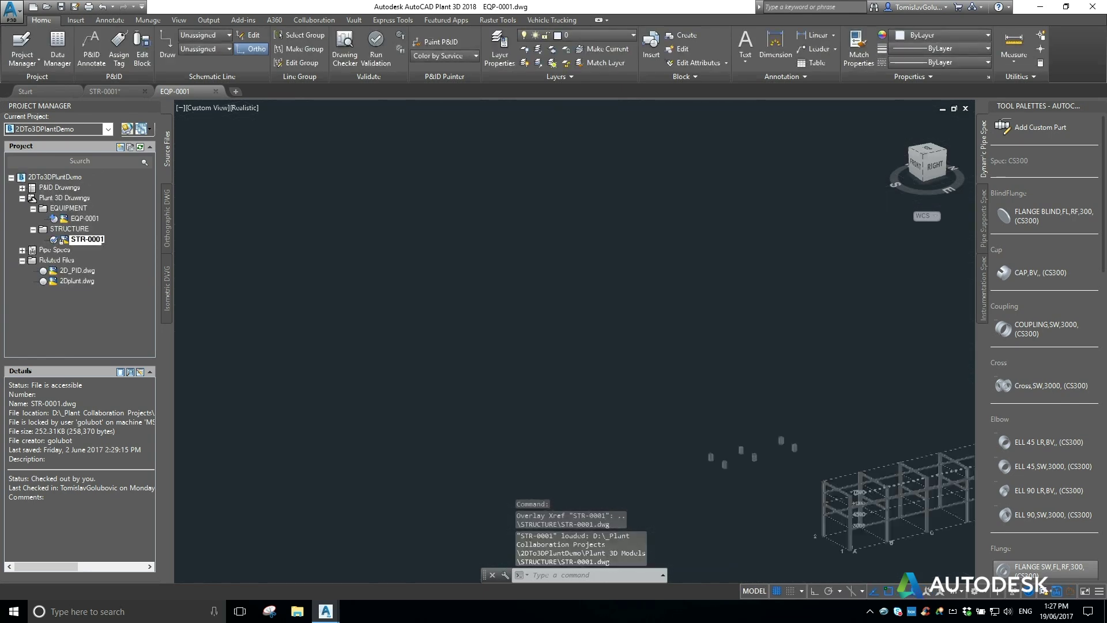
pyautogui.keyDown('shift'); pyautogui.moveTo(460, 268); pyautogui.dragTo(526, 252, button='middle'); pyautogui.keyUp('shift')
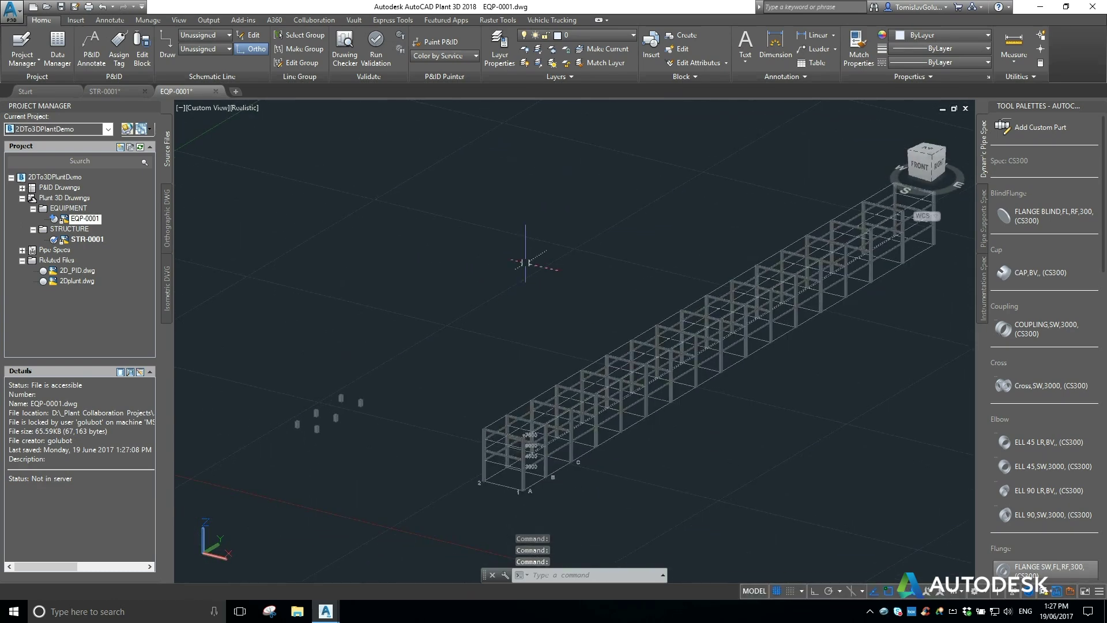
# - Attach the 2Dplant layout as a reference and frame the T-1B circle
pyautogui.rightClick(87, 282)
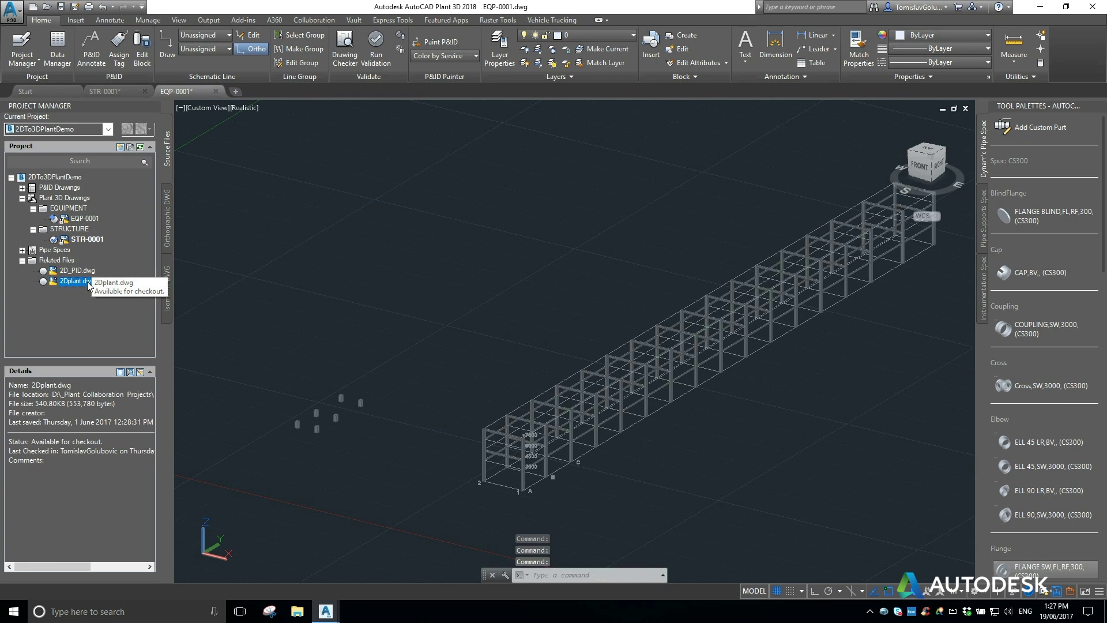
pyautogui.click(110, 315)
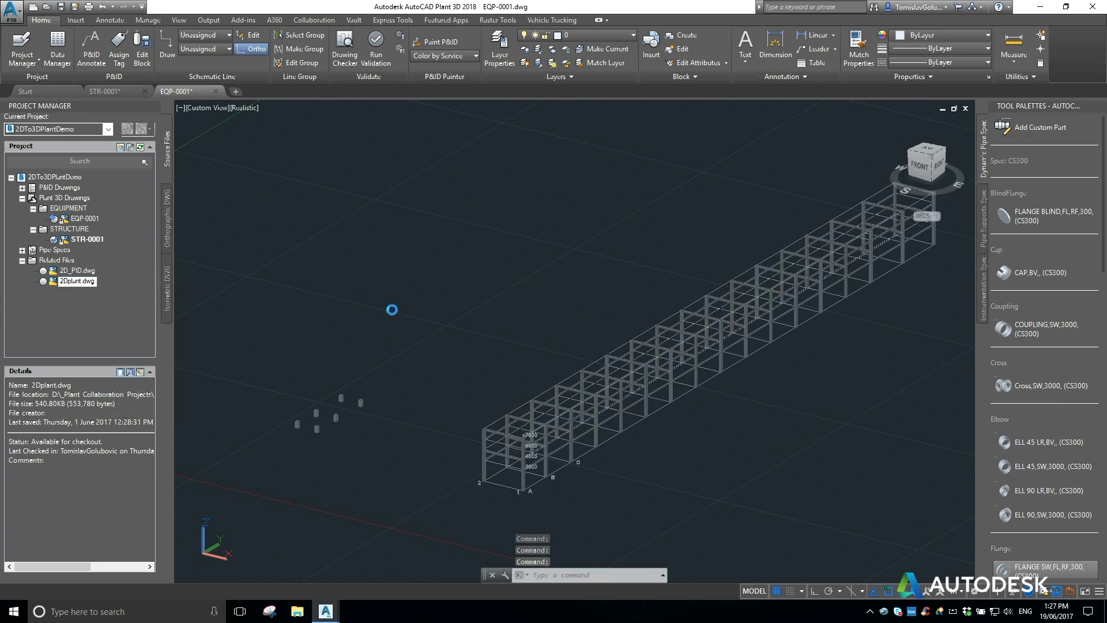
pyautogui.click(578, 420)
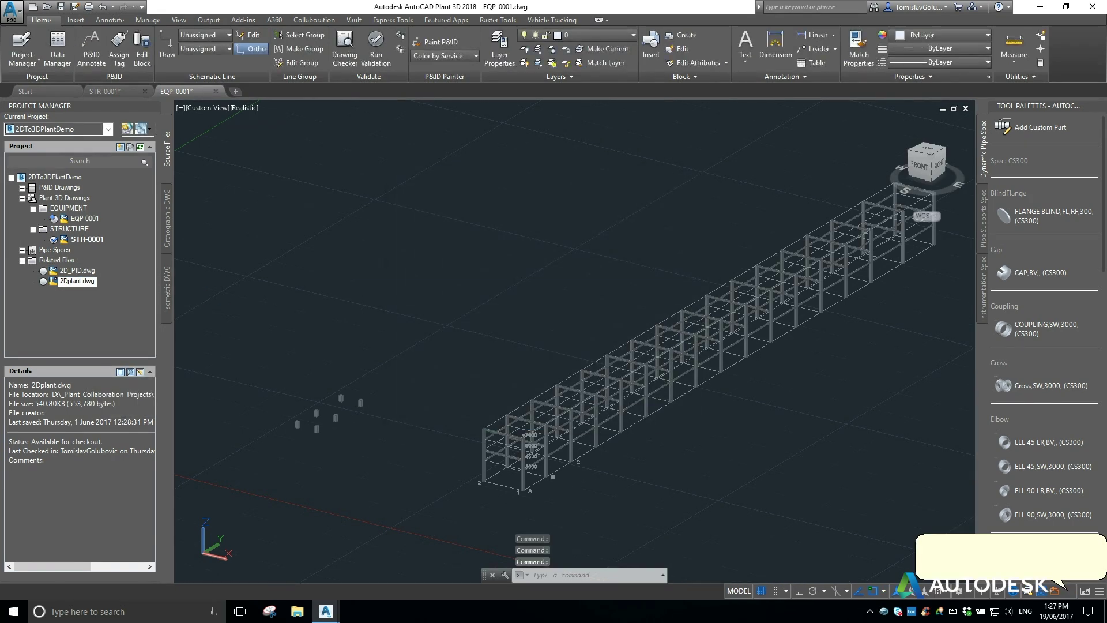
pyautogui.keyDown('shift'); pyautogui.moveTo(453, 346); pyautogui.dragTo(779, 376, button='middle'); pyautogui.keyUp('shift')
pyautogui.scroll(10, 779, 375)
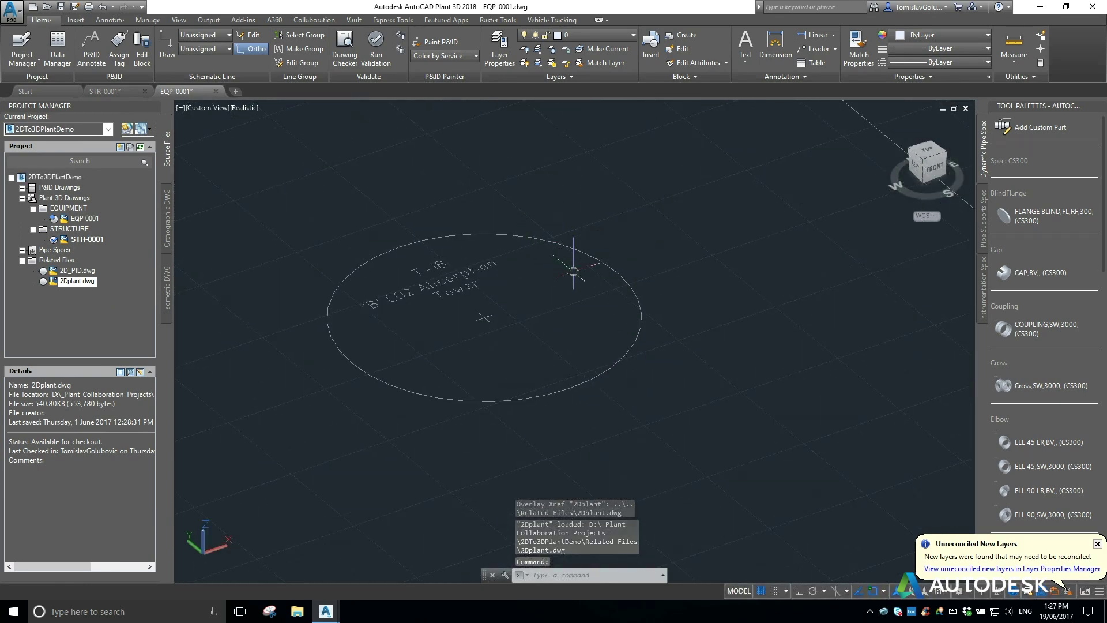
pyautogui.moveTo(594, 207); pyautogui.dragTo(598, 239, button='middle')
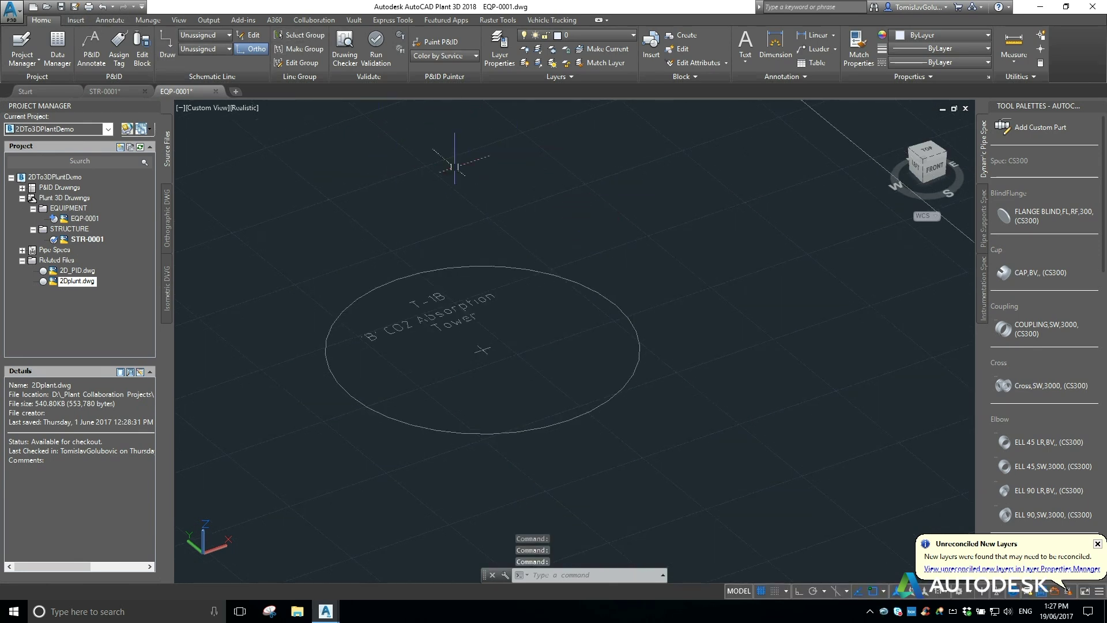
# - Switch to the 3D Piping workspace and open Create Equipment for a vertical vessel
pyautogui.click(1097, 544)
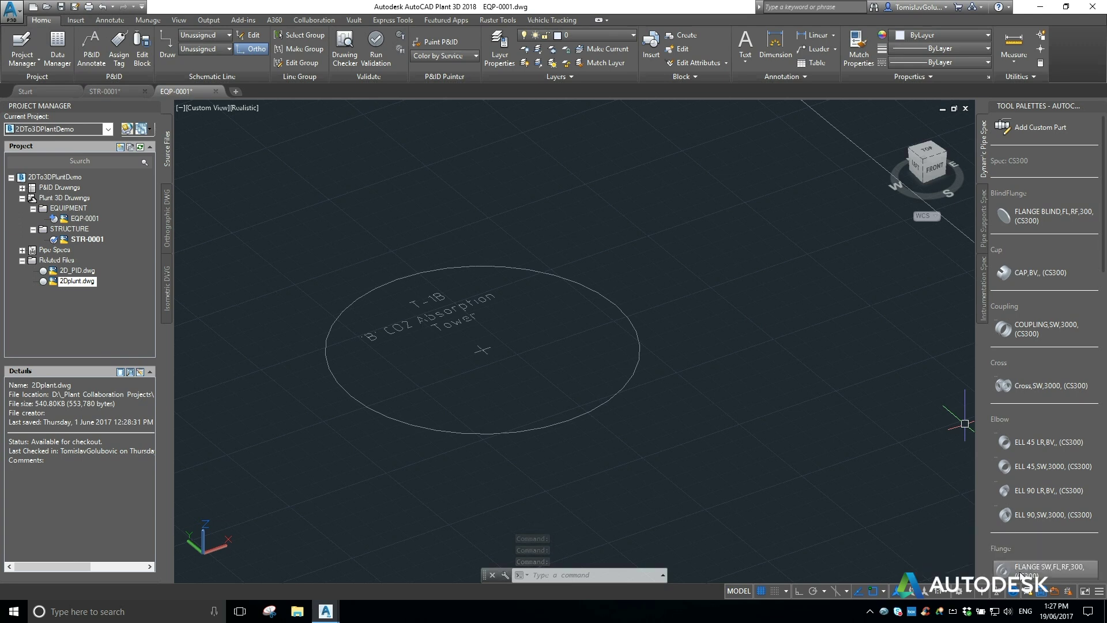
pyautogui.click(965, 591)
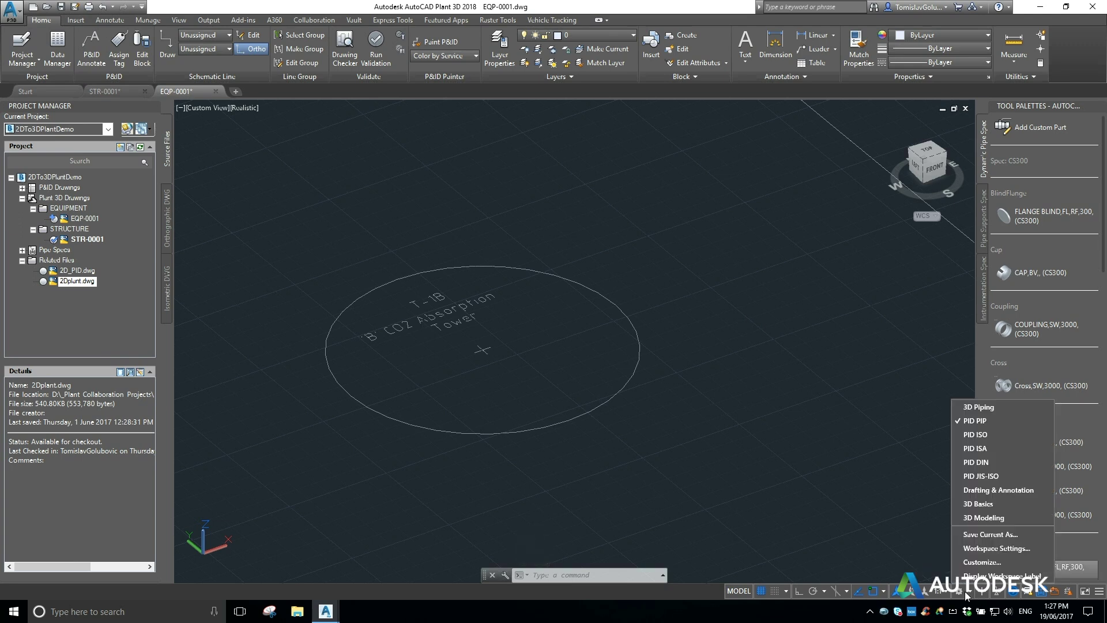
pyautogui.click(974, 409)
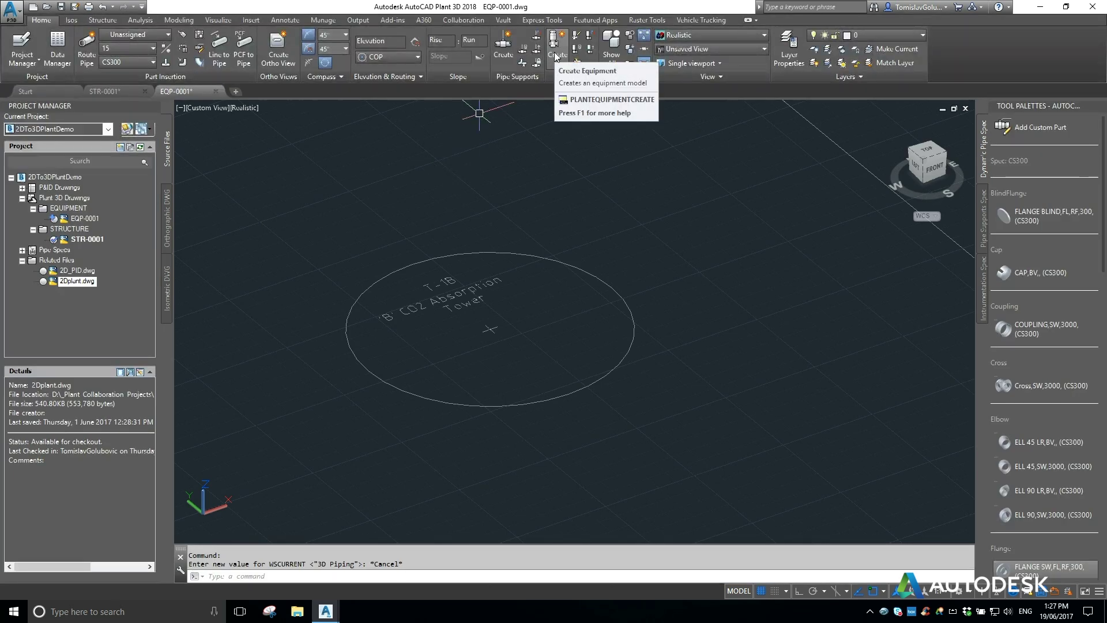
pyautogui.click(555, 56)
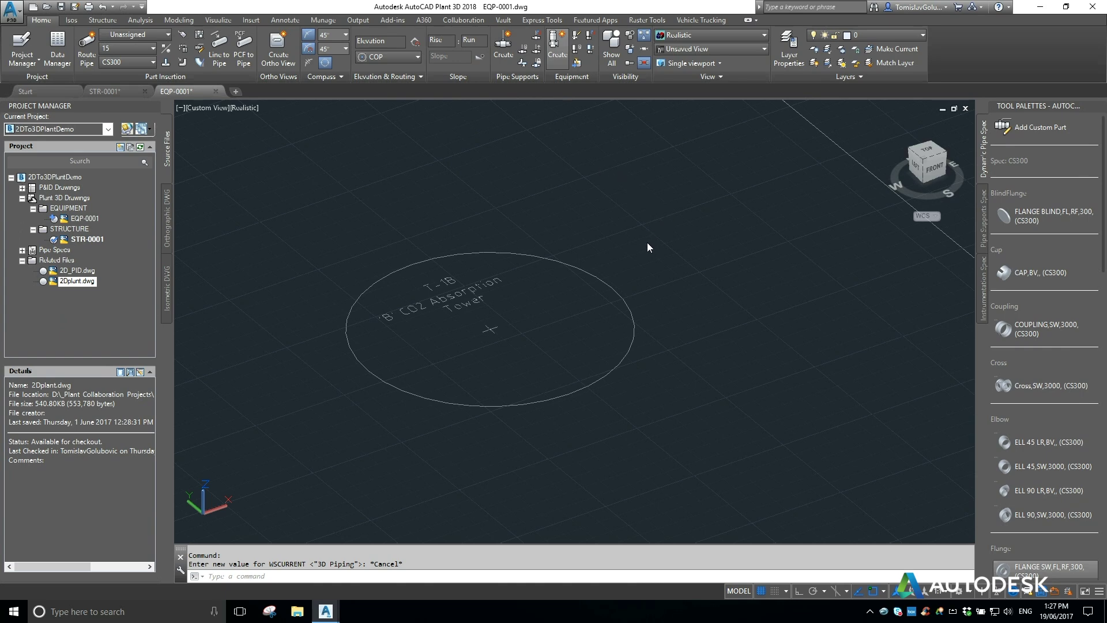
pyautogui.moveTo(617, 187); pyautogui.dragTo(688, 183)
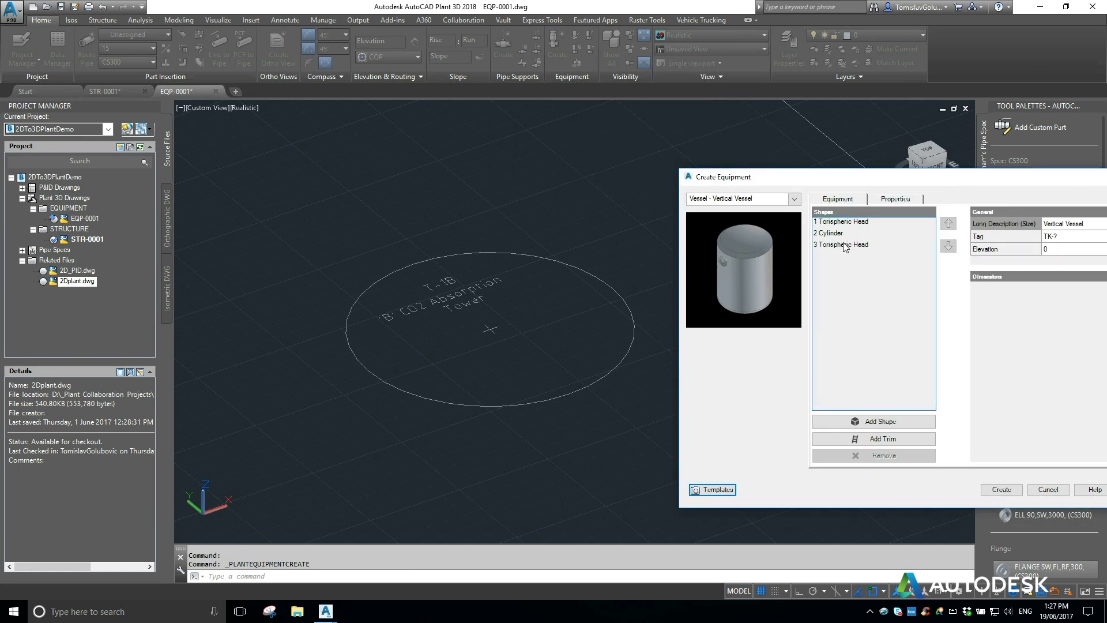
# - Assign the tag T-1B to the new vertical vessel
pyautogui.click(894, 199)
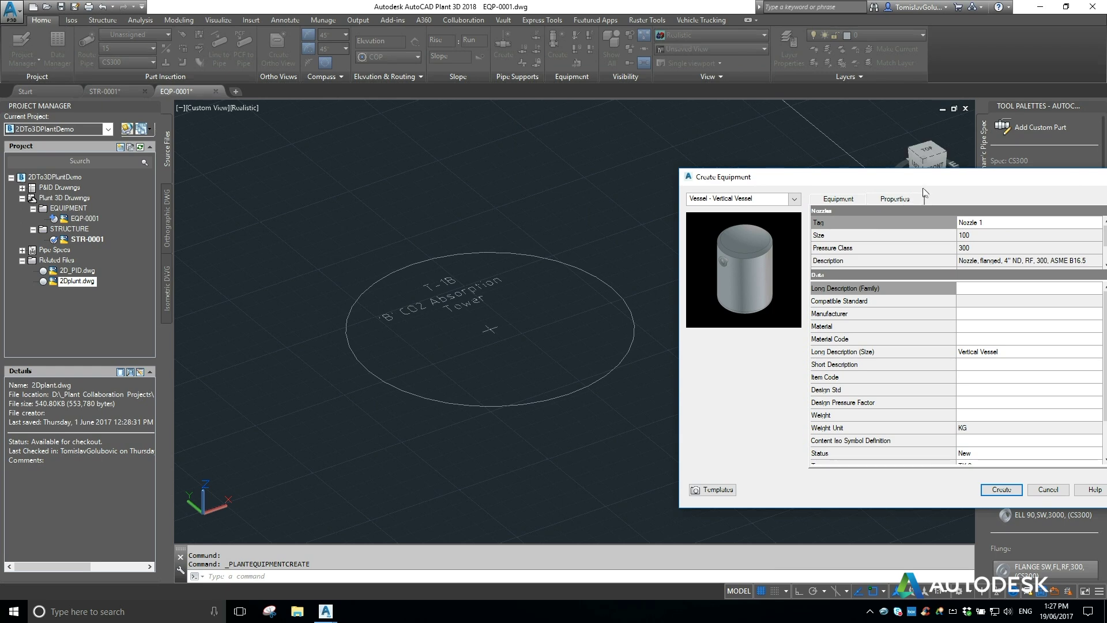
pyautogui.click(831, 200)
pyautogui.click(894, 201)
pyautogui.scroll(-2, 990, 352)
pyautogui.click(973, 416)
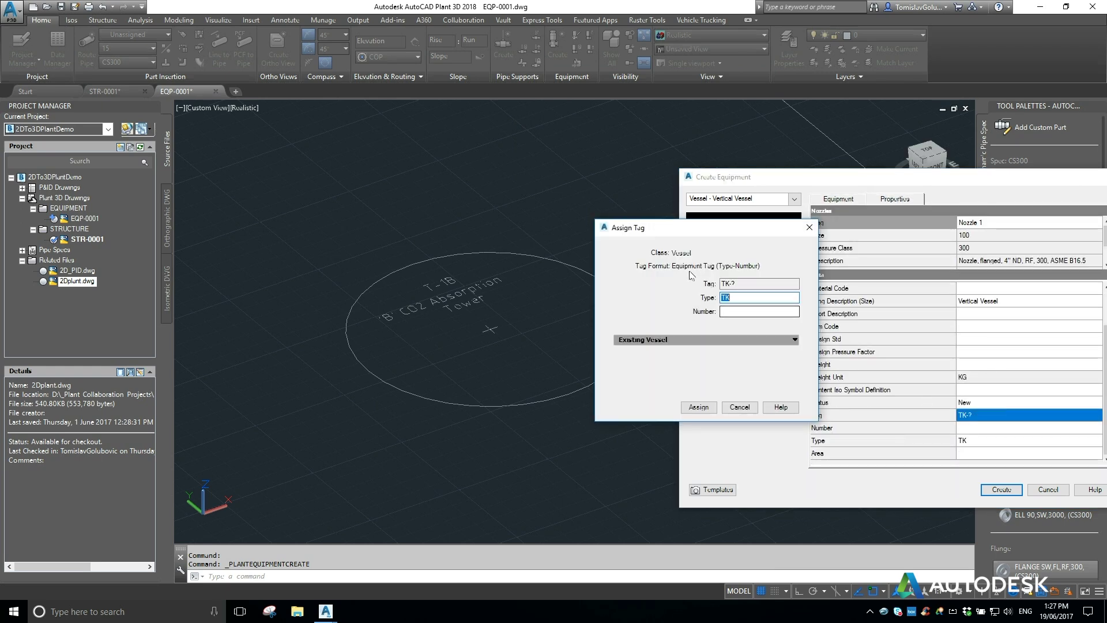
pyautogui.doubleClick(744, 298)
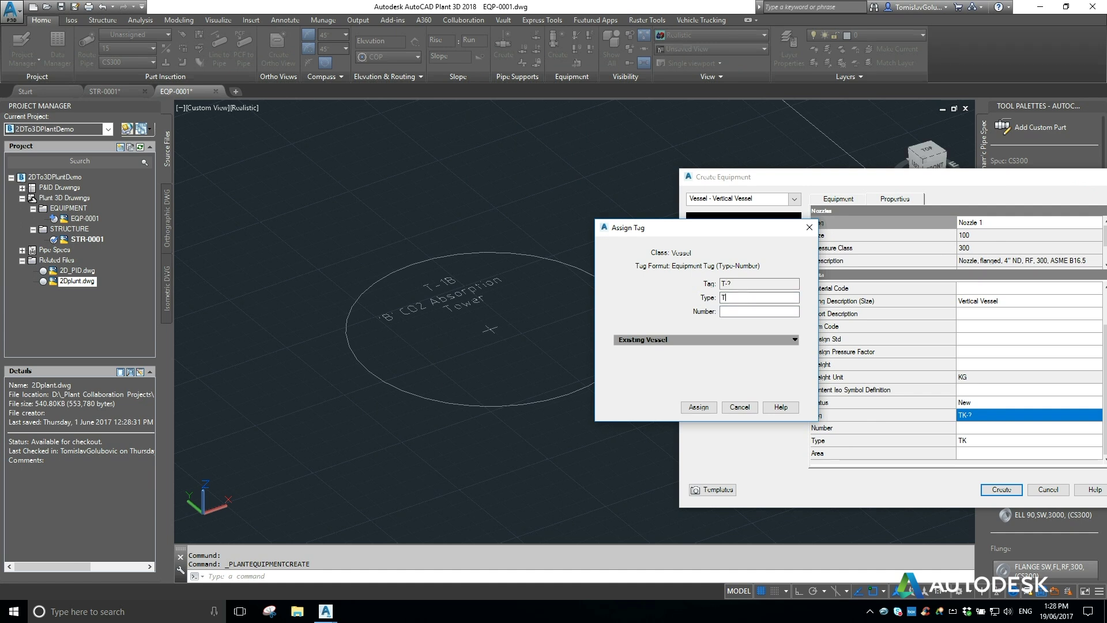
pyautogui.write('T')
pyautogui.click(741, 310)
pyautogui.click(698, 406)
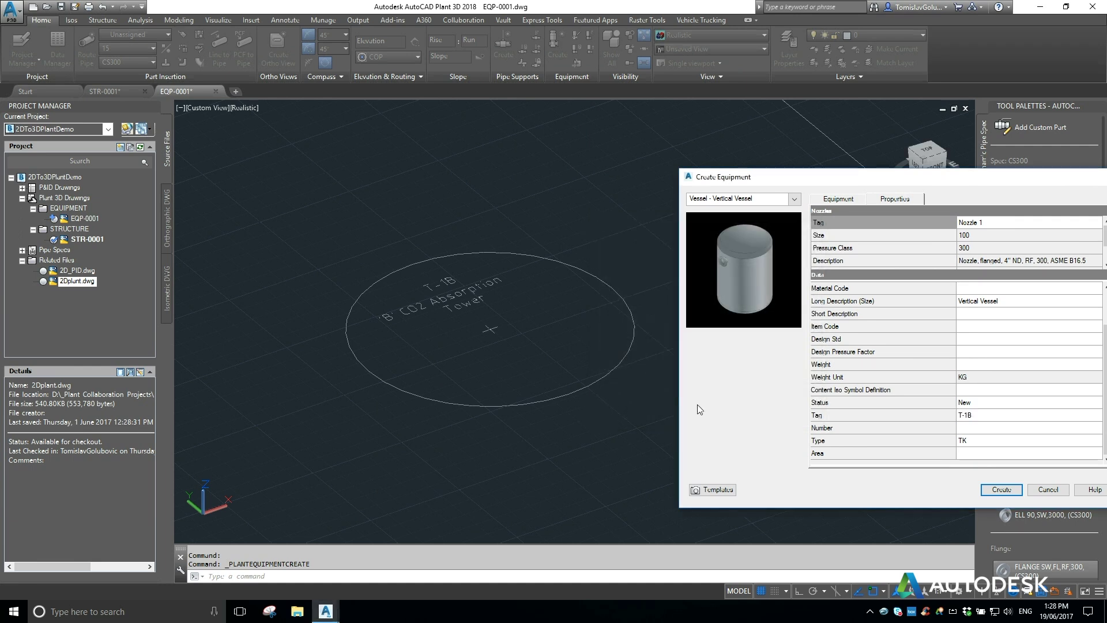
pyautogui.click(843, 202)
pyautogui.moveTo(875, 178); pyautogui.dragTo(815, 201)
# - Remove the third torispheric head from the vessel's shape list
pyautogui.click(824, 254)
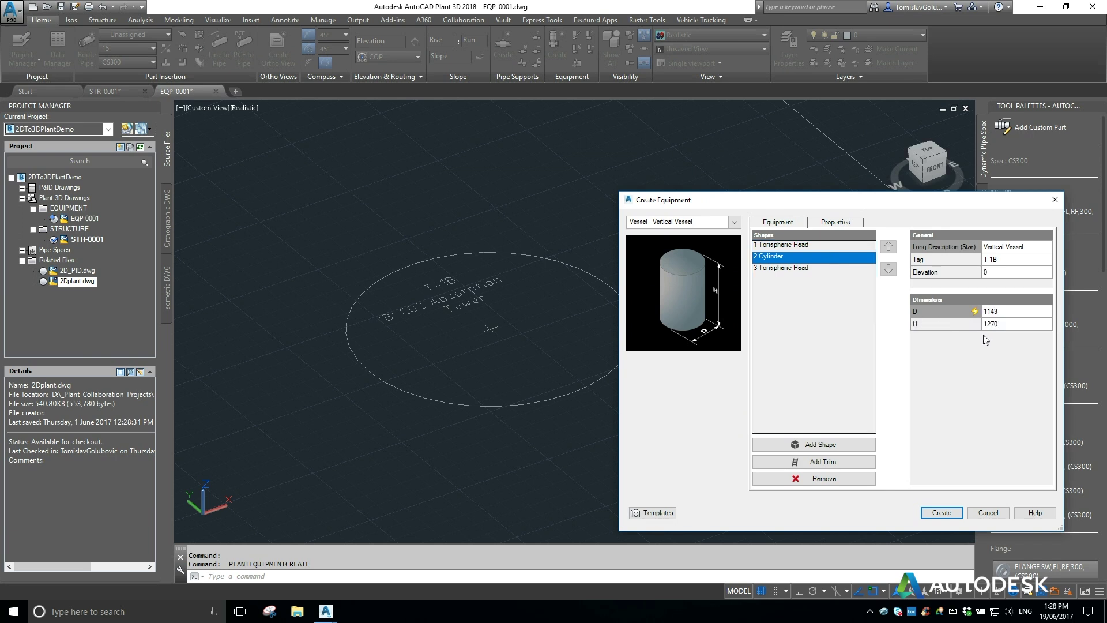
pyautogui.click(829, 268)
pyautogui.click(823, 245)
pyautogui.click(825, 268)
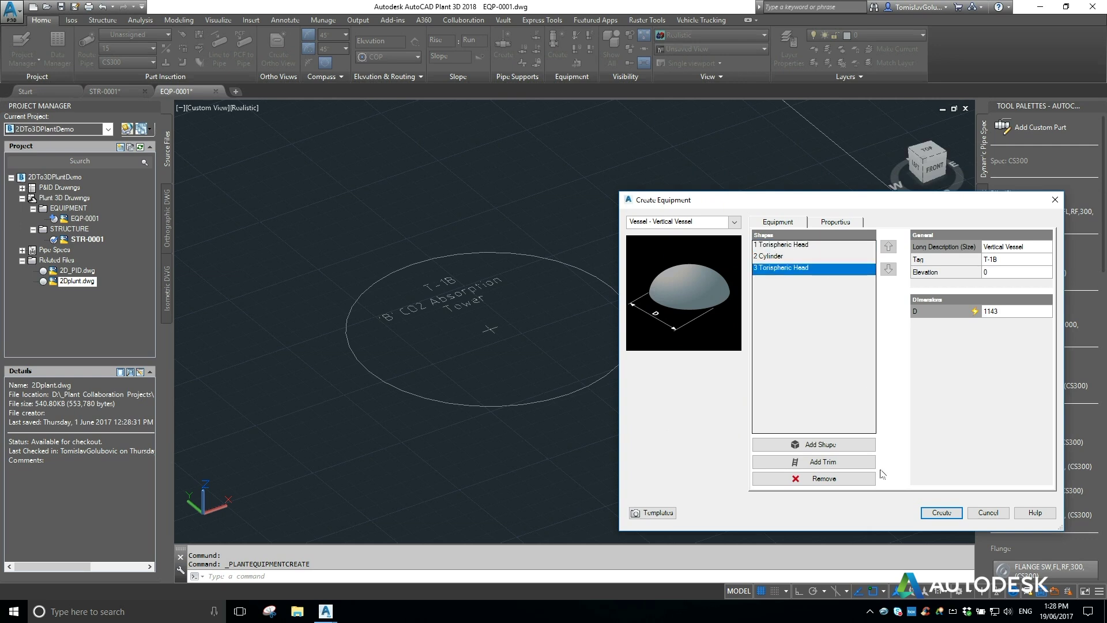
pyautogui.click(836, 478)
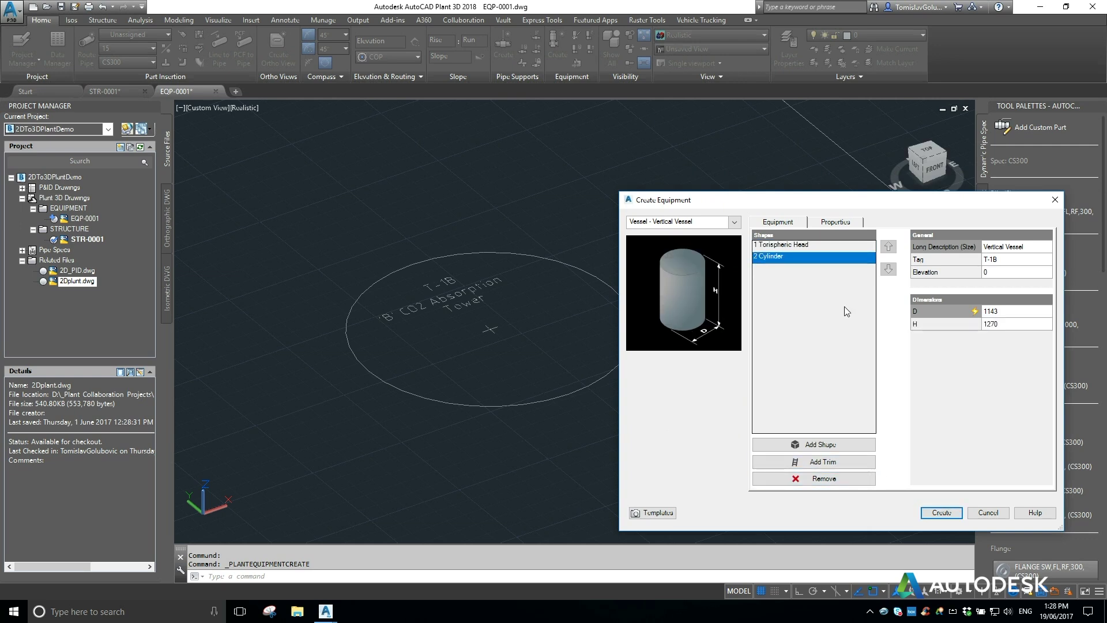
# - Add a second cylinder section, review the shapes, and create the vessel
pyautogui.click(816, 445)
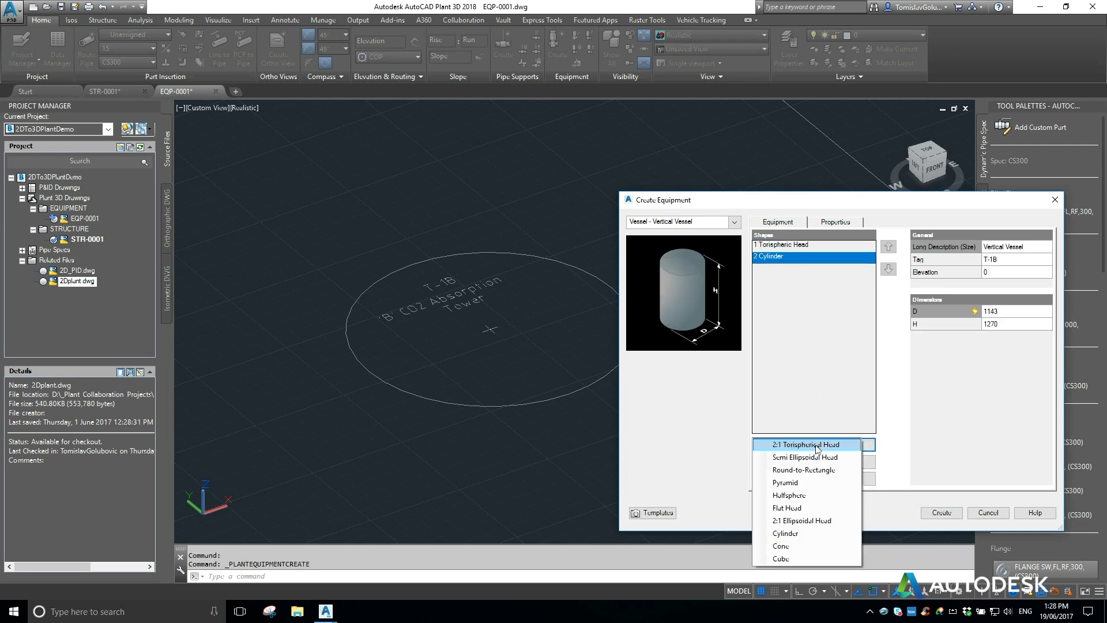
pyautogui.click(814, 535)
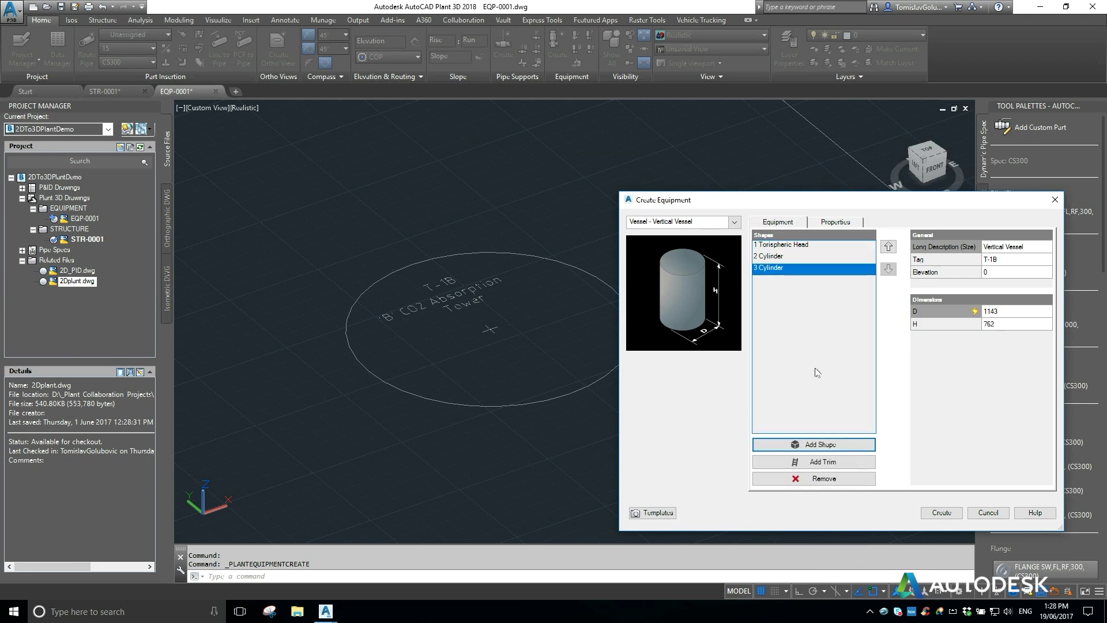
pyautogui.click(785, 248)
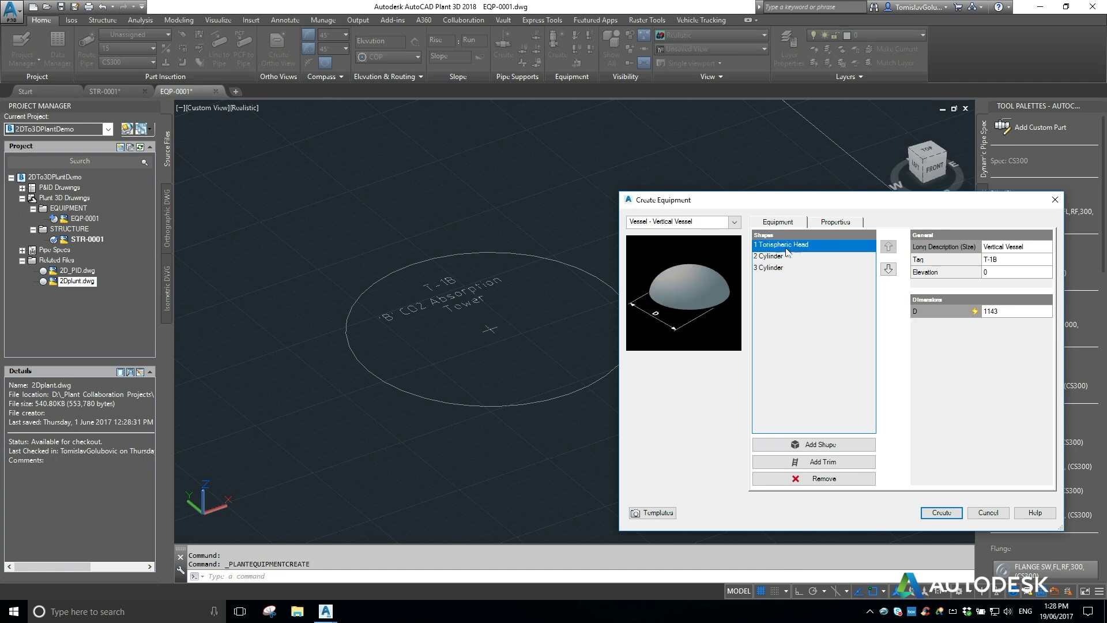
pyautogui.click(788, 256)
pyautogui.click(791, 268)
pyautogui.click(790, 256)
pyautogui.click(790, 245)
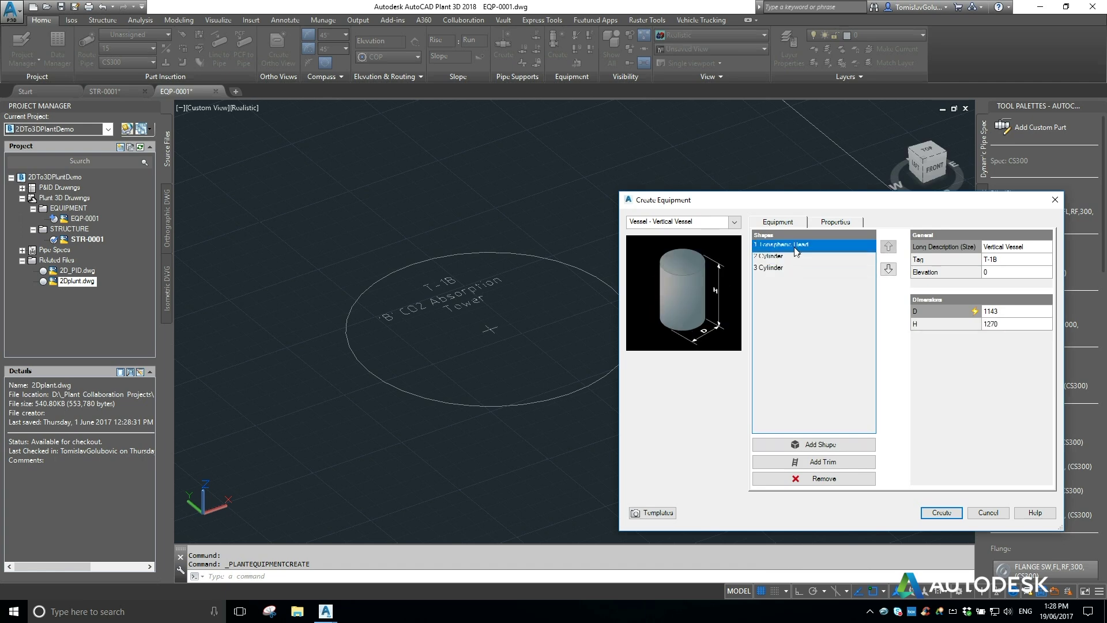
pyautogui.click(934, 515)
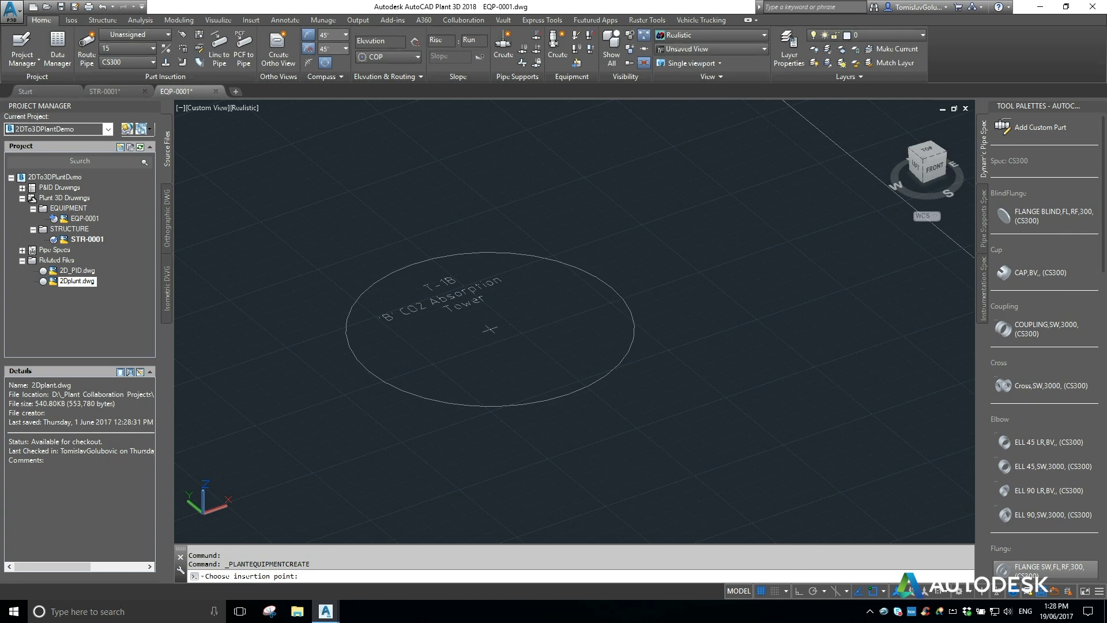
# - Insert T-1B at the layout circle's centre using the CEN snap and accept the rotation
pyautogui.write('CEN')
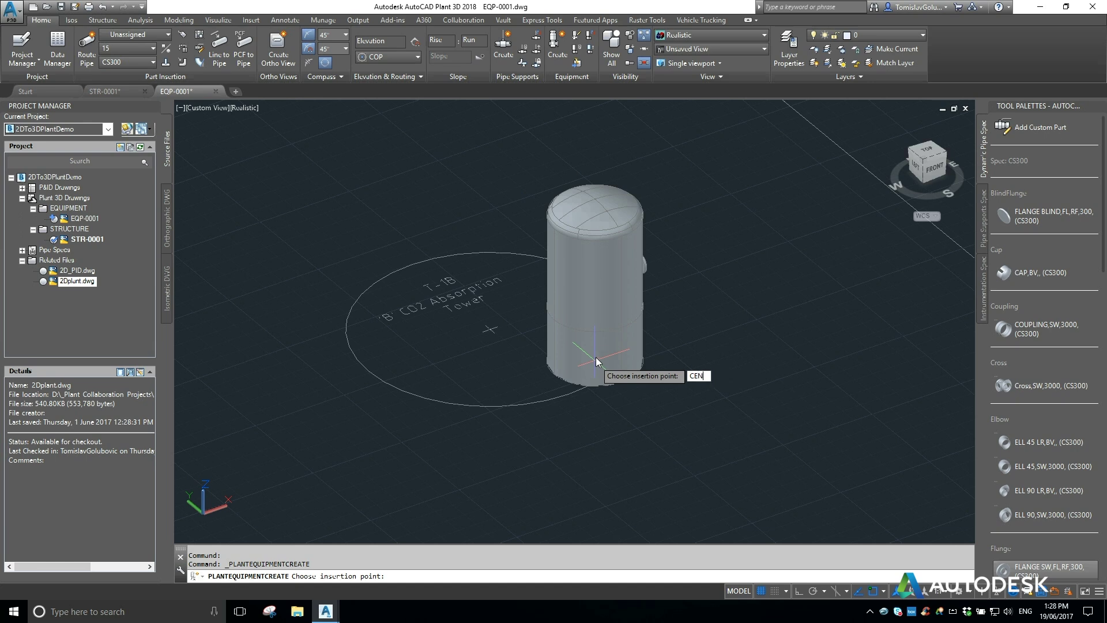
pyautogui.press('Return')
pyautogui.click(623, 369)
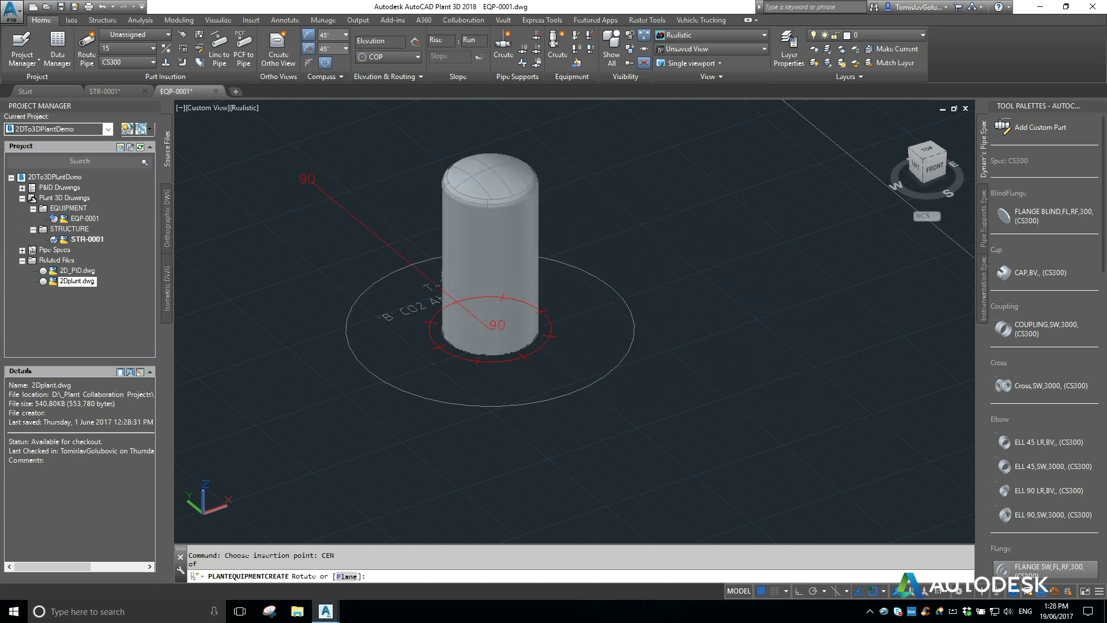
pyautogui.click(316, 189)
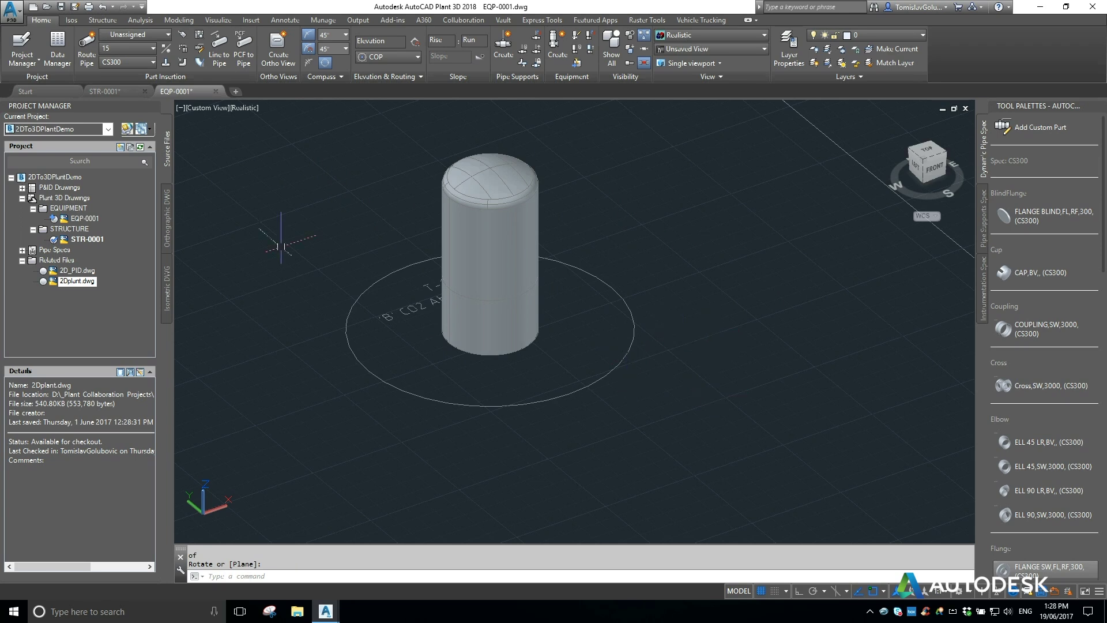
# - Measure the T-1B circle across opposite quadrants with DIST, giving 3413.76
pyautogui.write('DIST')
pyautogui.press('Return')
pyautogui.write('QUA')
pyautogui.press('Return')
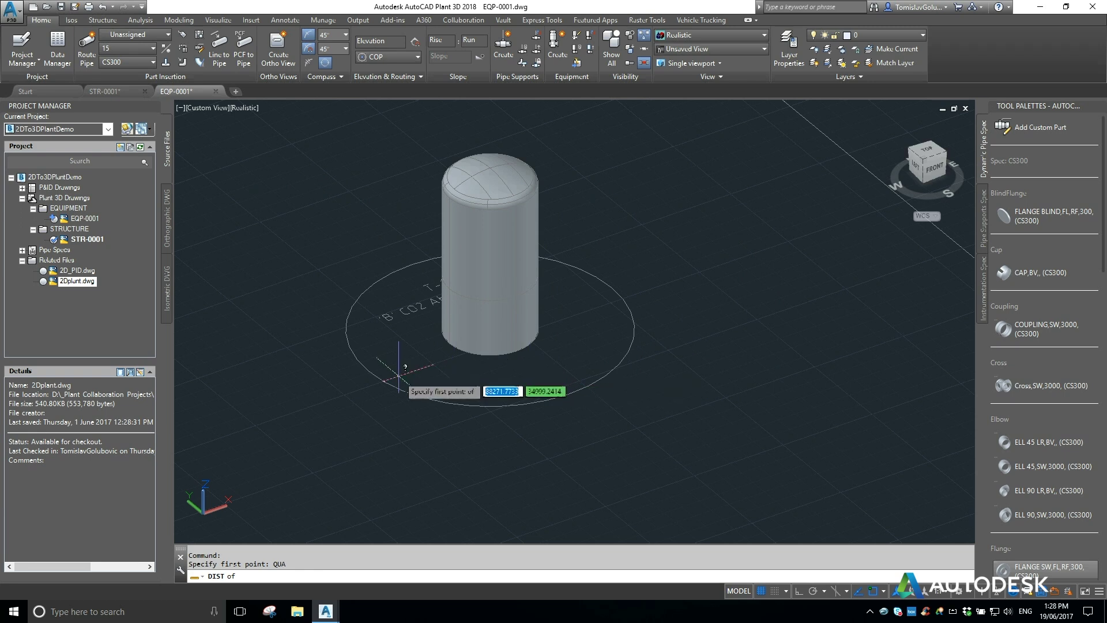
pyautogui.click(382, 370)
pyautogui.write('QUA')
pyautogui.press('Return')
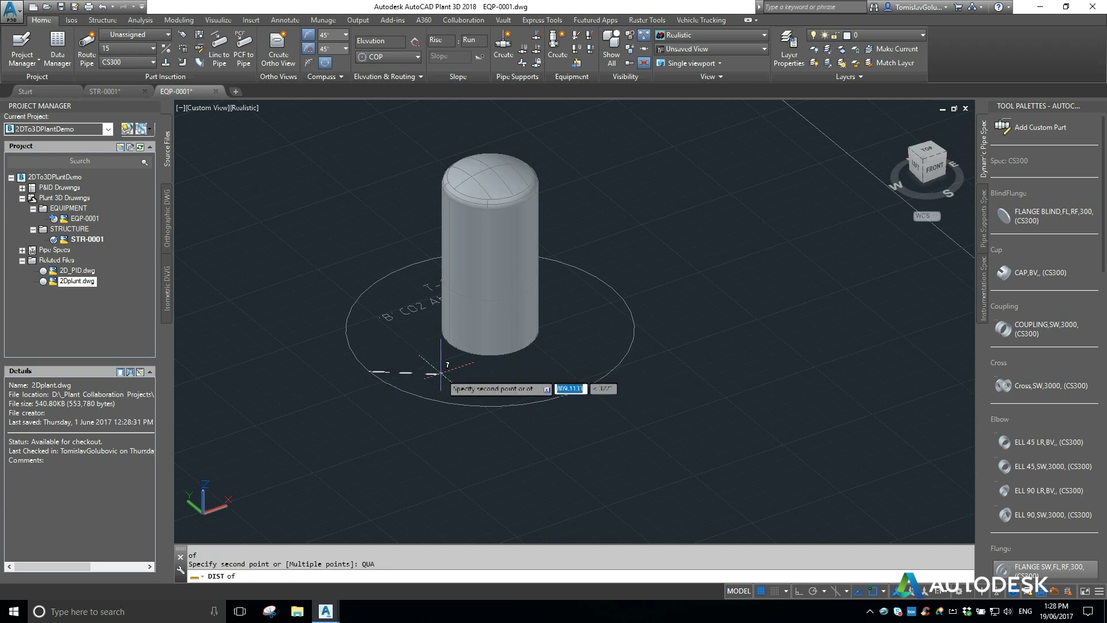
pyautogui.click(611, 282)
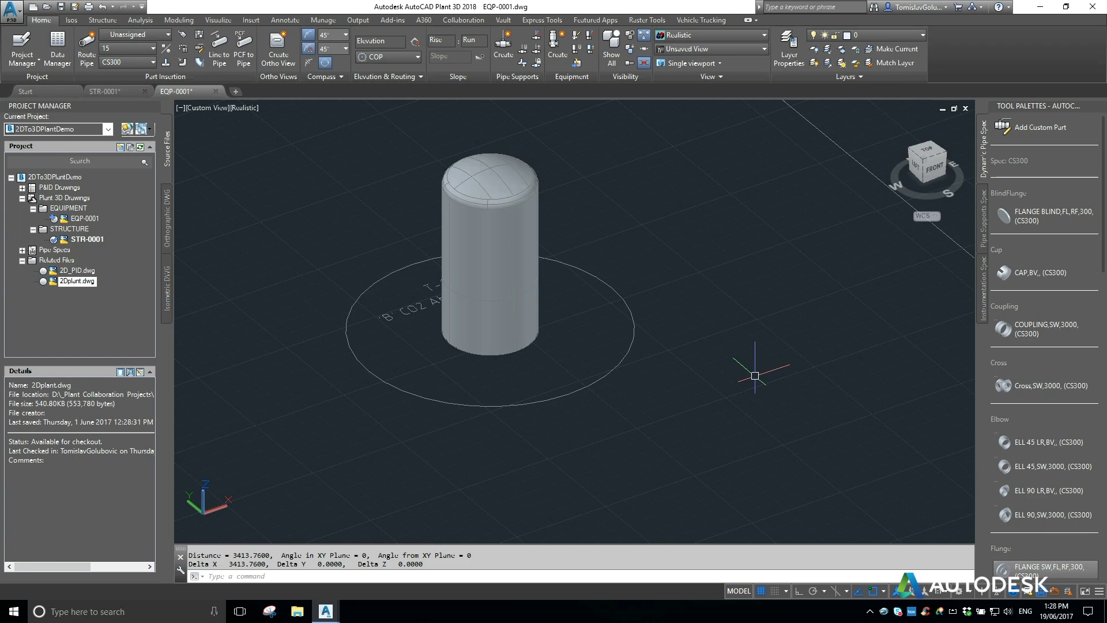
pyautogui.click(495, 183)
# - Open Modify Equipment for T-1B and set the base cylinder height to 250
pyautogui.rightClick(495, 182)
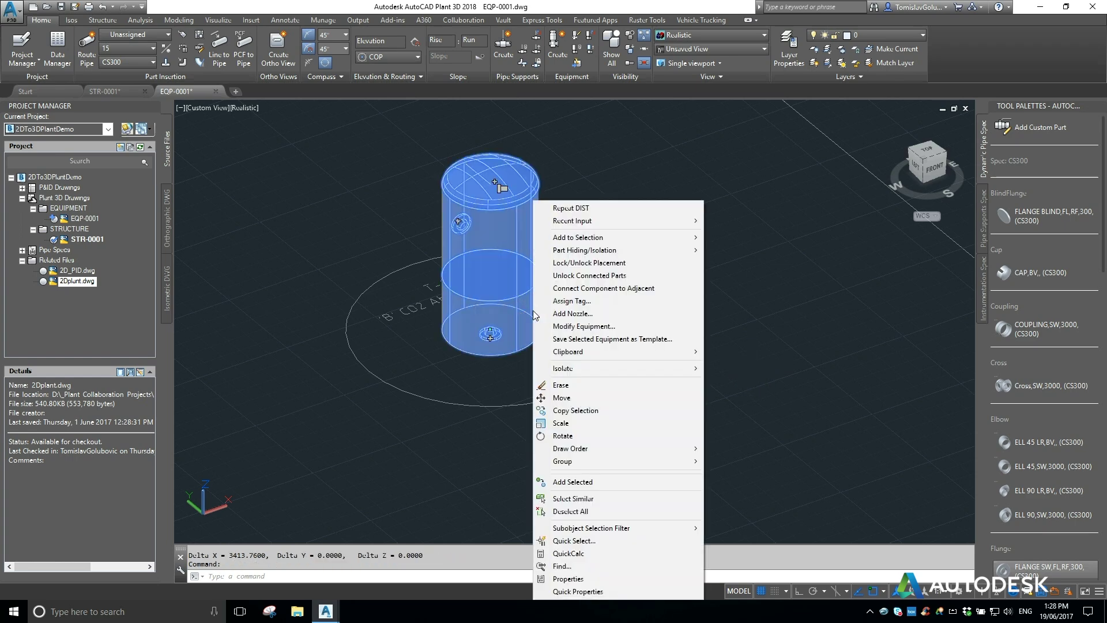
pyautogui.click(612, 339)
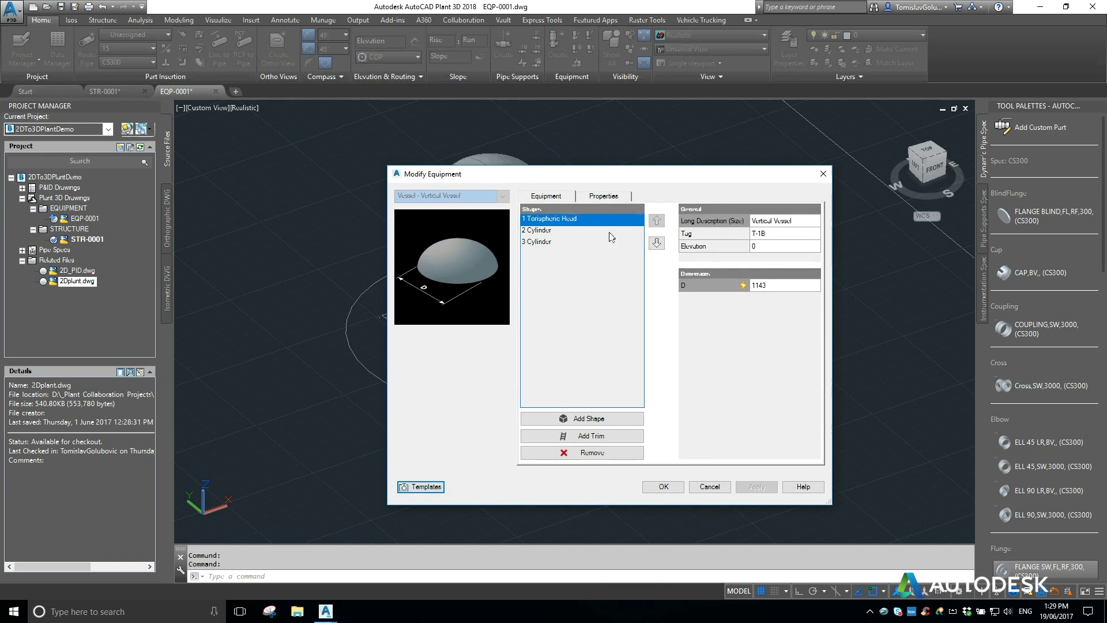
pyautogui.click(611, 242)
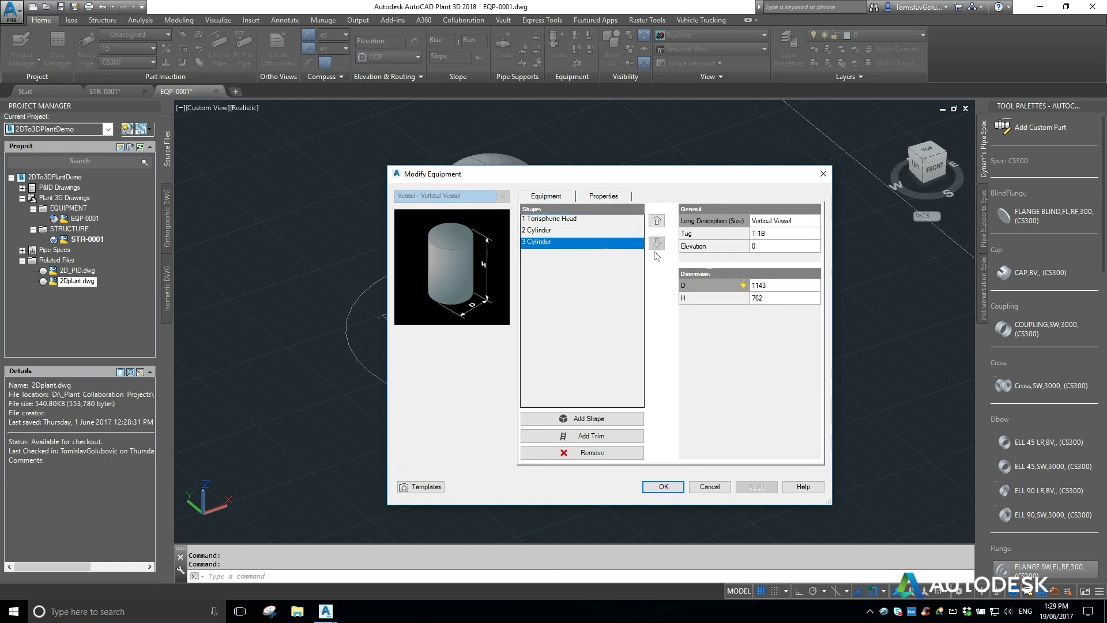
pyautogui.click(789, 286)
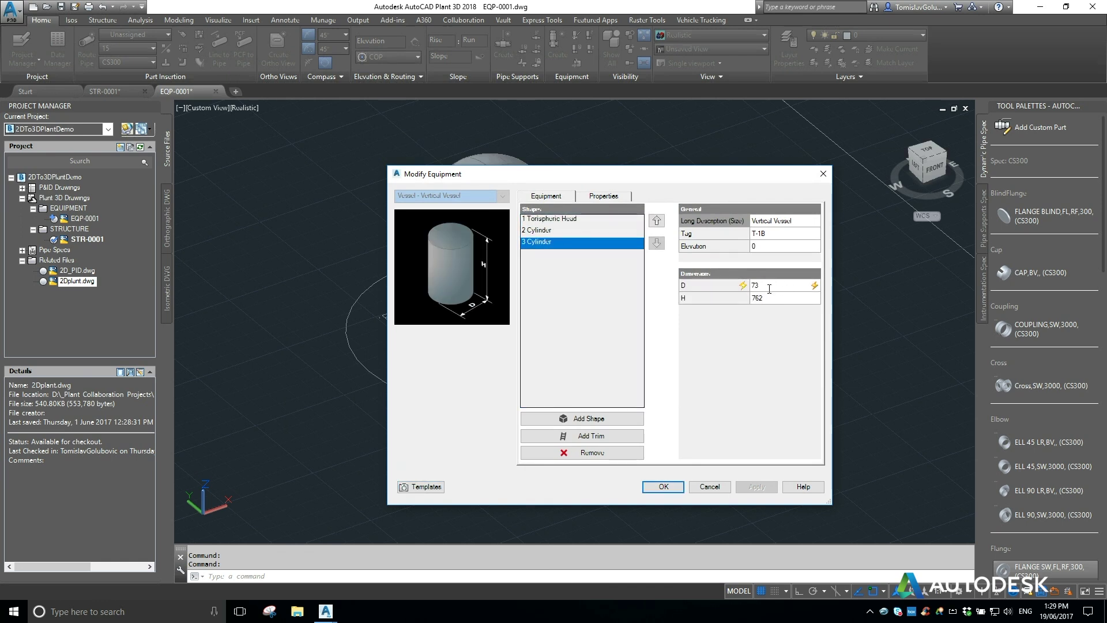
pyautogui.click(776, 298)
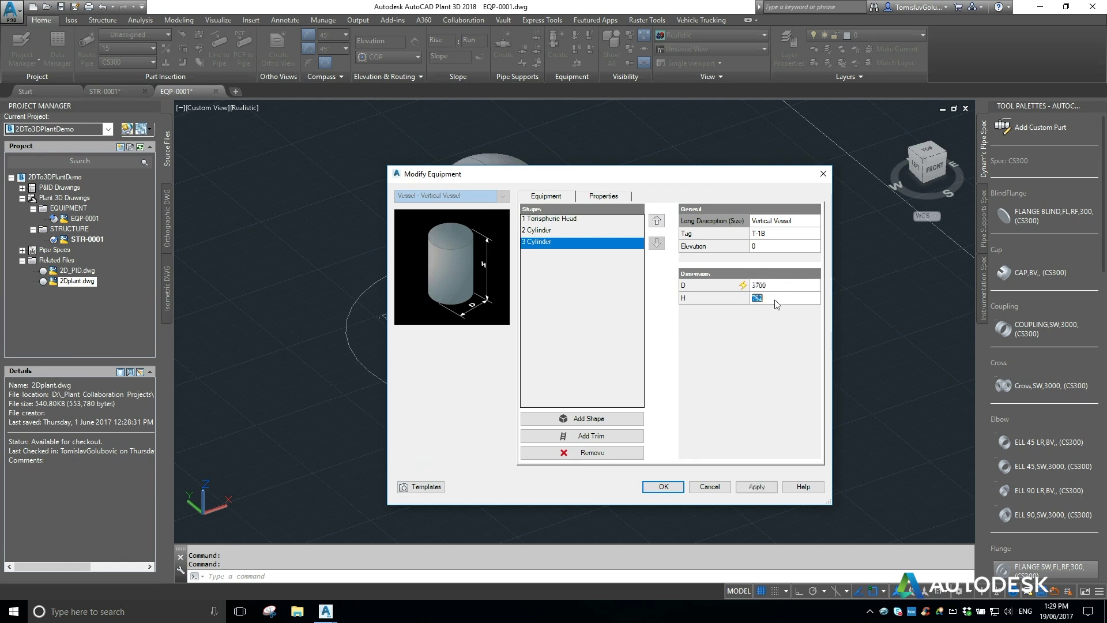
pyautogui.write('250')
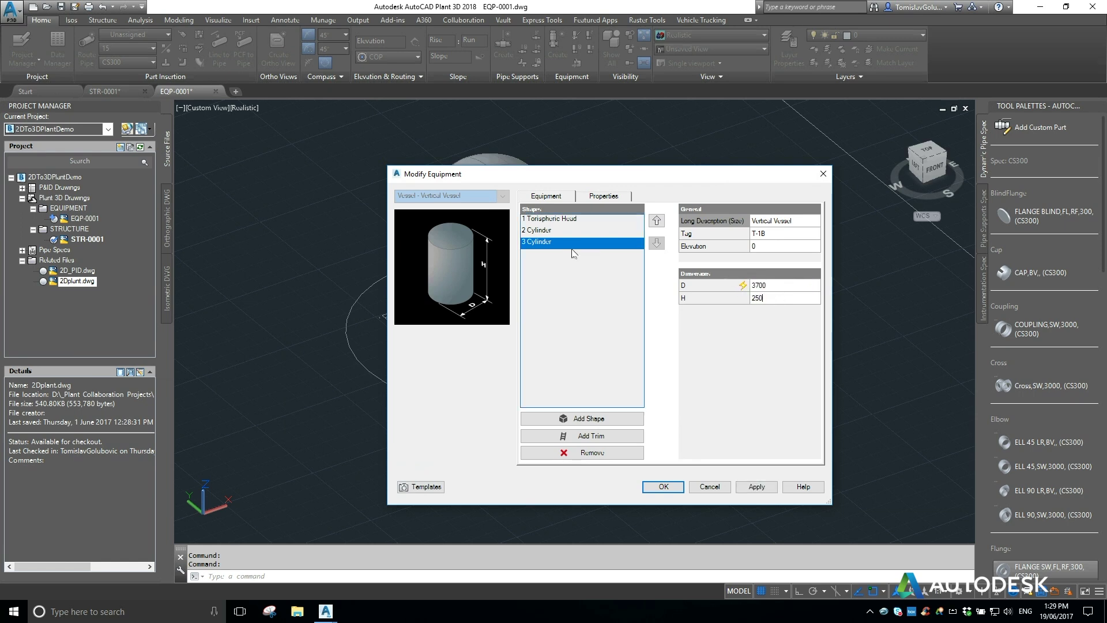
# - Set the base cylinder diameter to Override mode and apply the 3400 by 5000 sizing
pyautogui.click(587, 231)
pyautogui.click(781, 284)
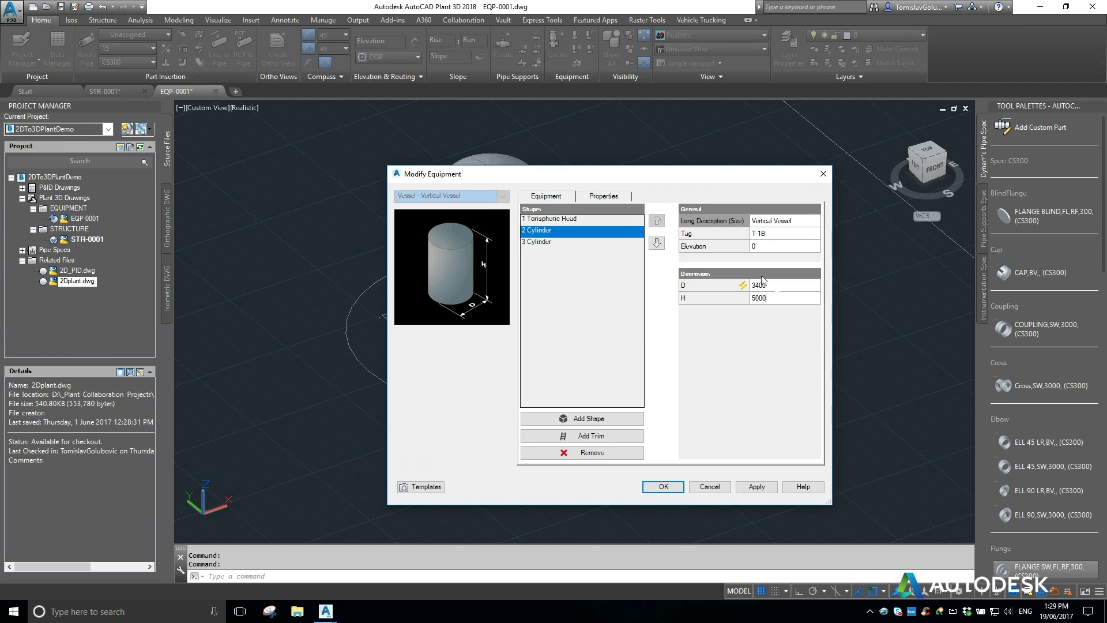
pyautogui.click(595, 220)
pyautogui.click(587, 231)
pyautogui.click(587, 244)
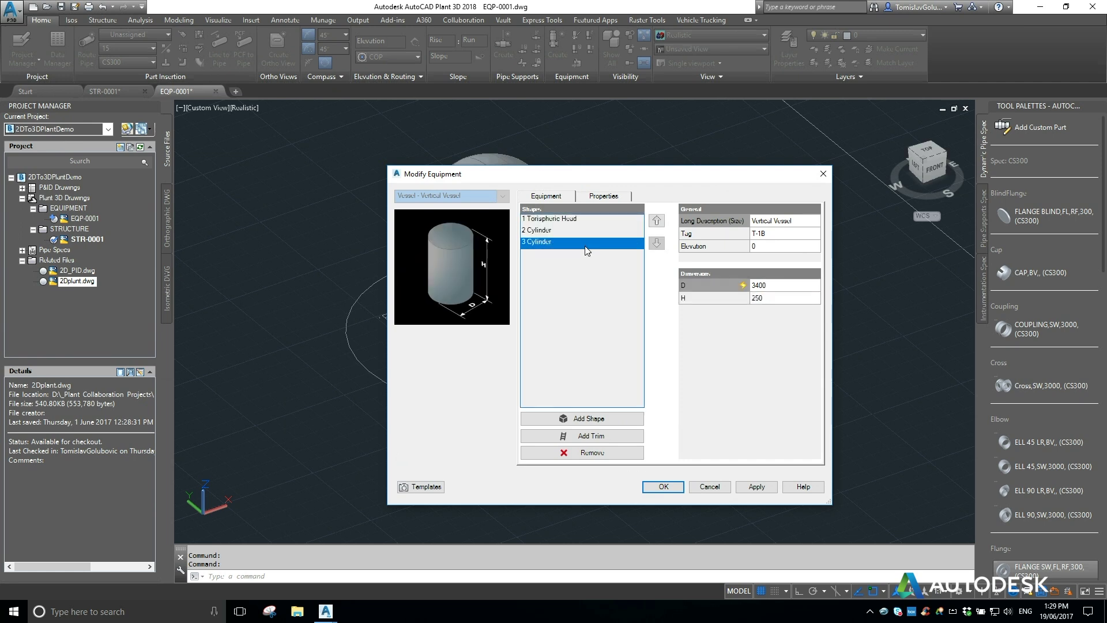
pyautogui.click(782, 284)
pyautogui.click(814, 285)
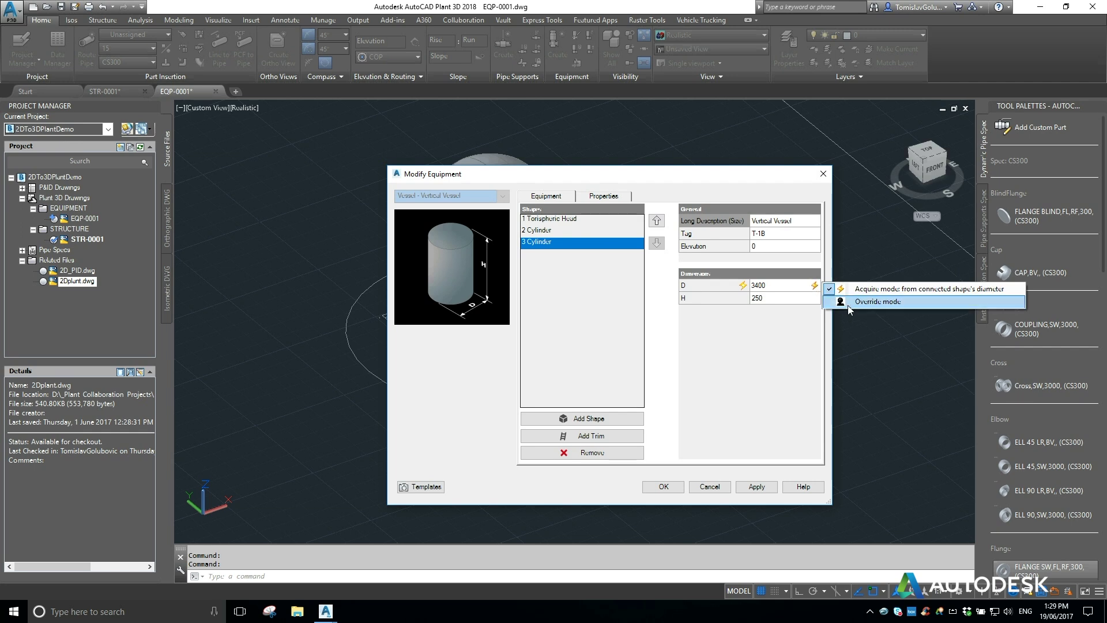
pyautogui.click(878, 301)
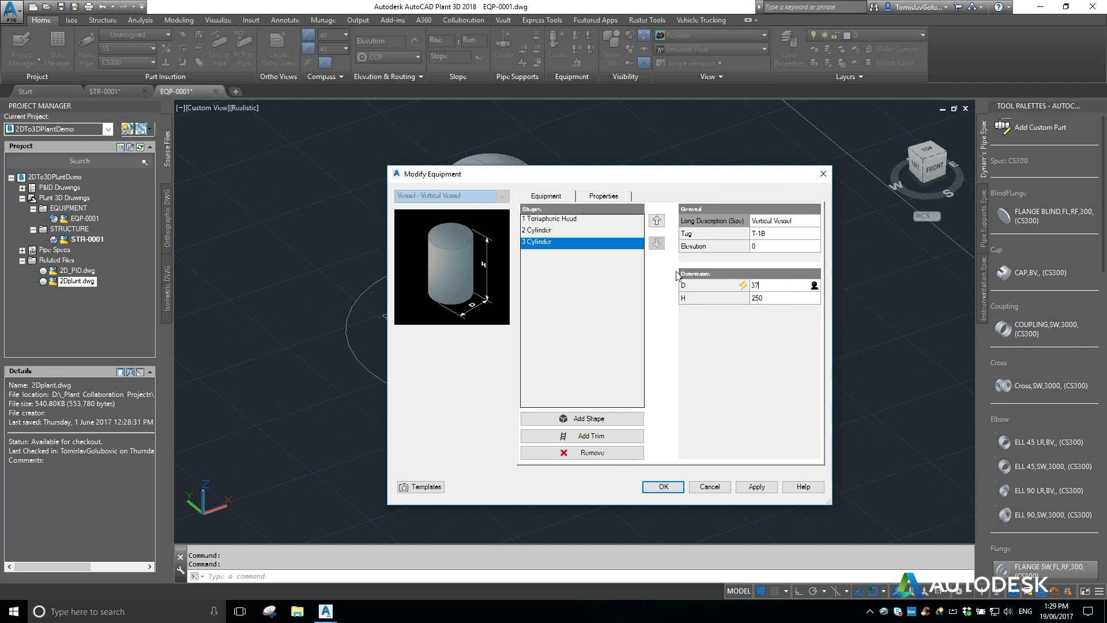
pyautogui.click(590, 233)
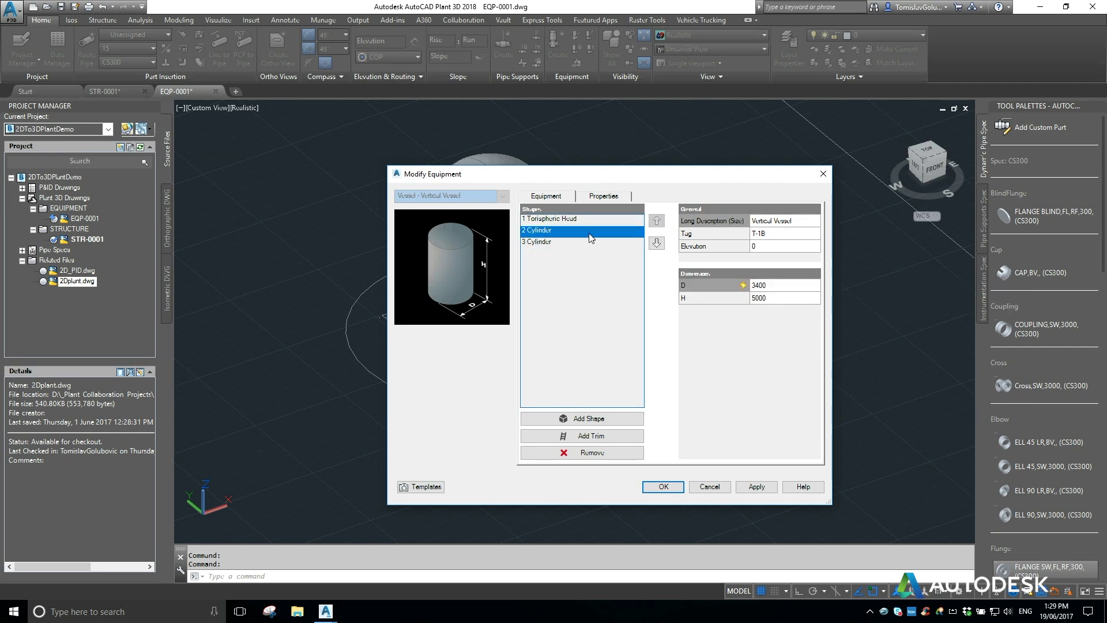
pyautogui.click(593, 219)
pyautogui.click(663, 487)
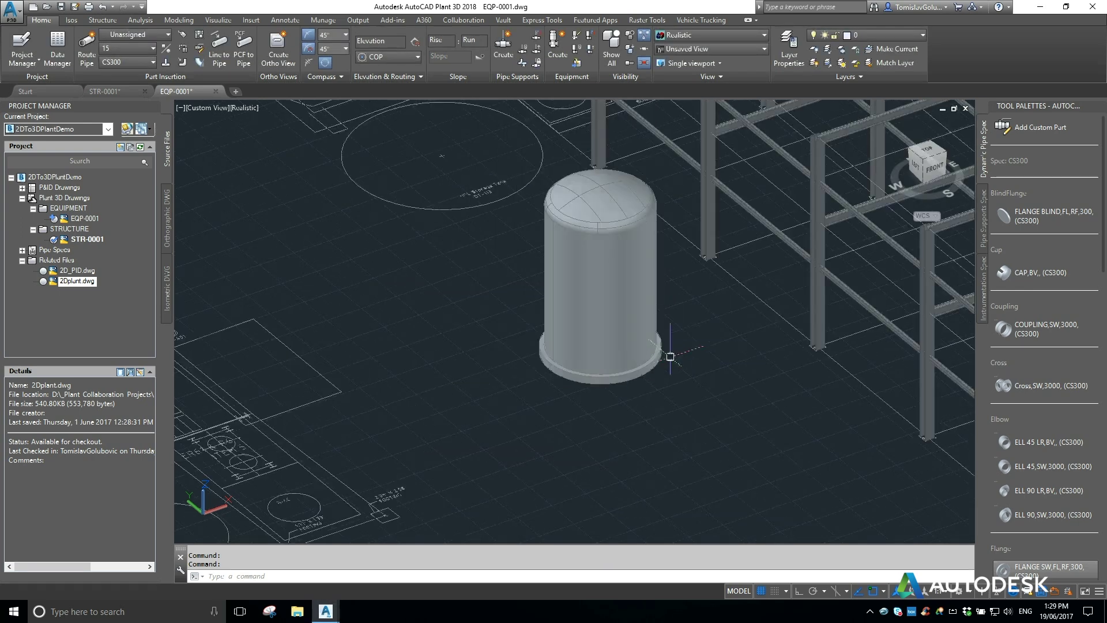
# - Zoom and orbit around vessel T-1B, then bring up the viewport's visual style menu
pyautogui.scroll(3, 698, 318)
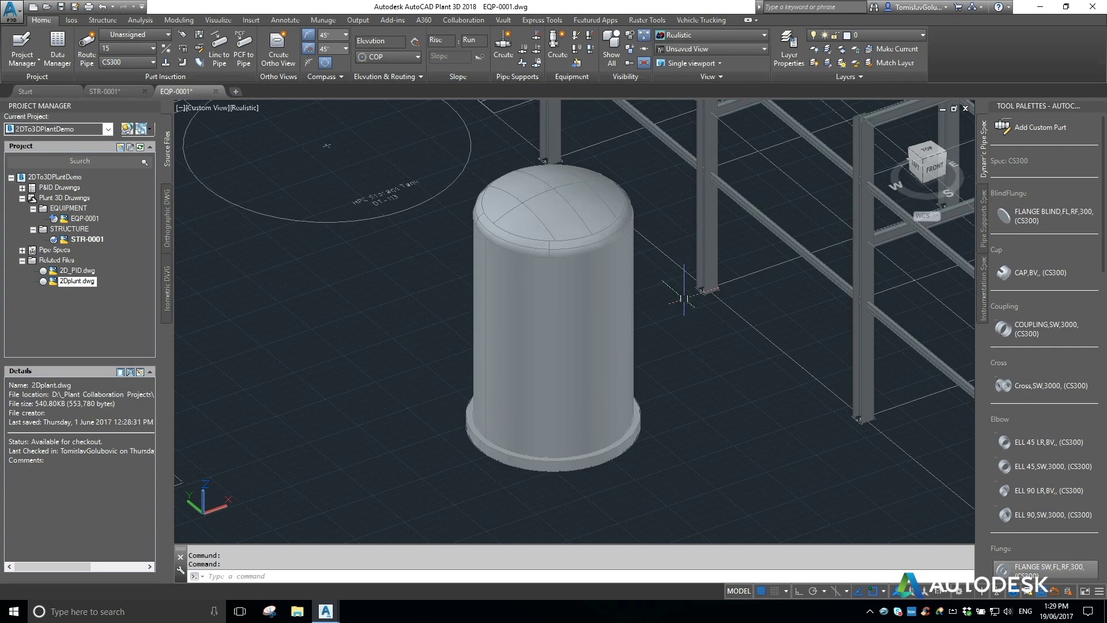
pyautogui.moveTo(679, 365)
pyautogui.keyDown('shift'); pyautogui.mouseDown(button='middle')
pyautogui.moveTo(675, 311)
pyautogui.moveTo(670, 363)
pyautogui.mouseUp(button='middle'); pyautogui.keyUp('shift')
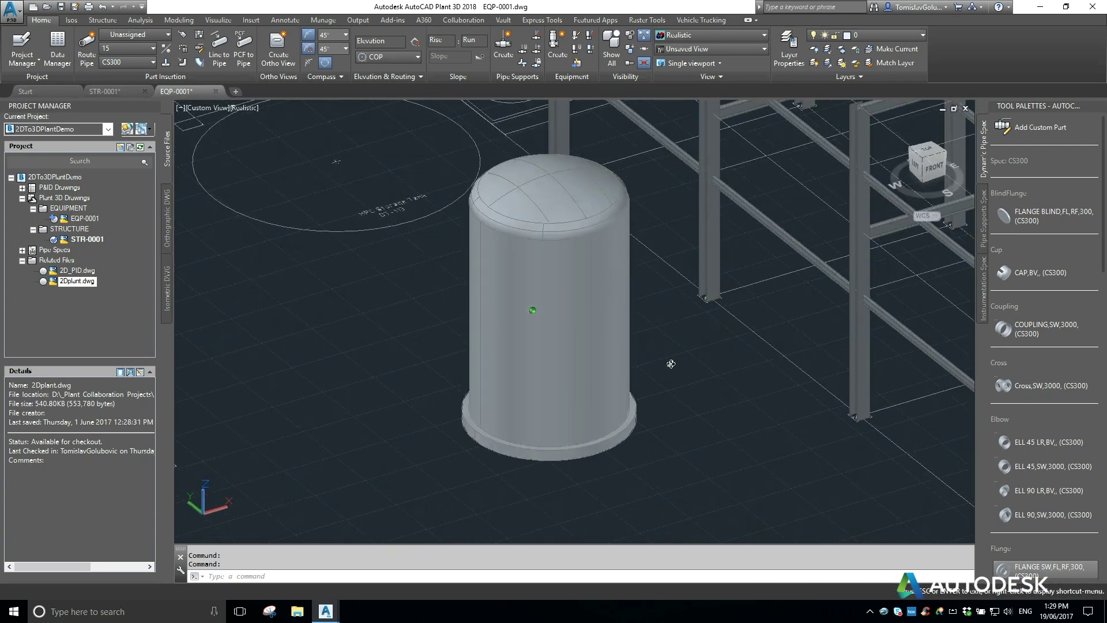
pyautogui.click(254, 108)
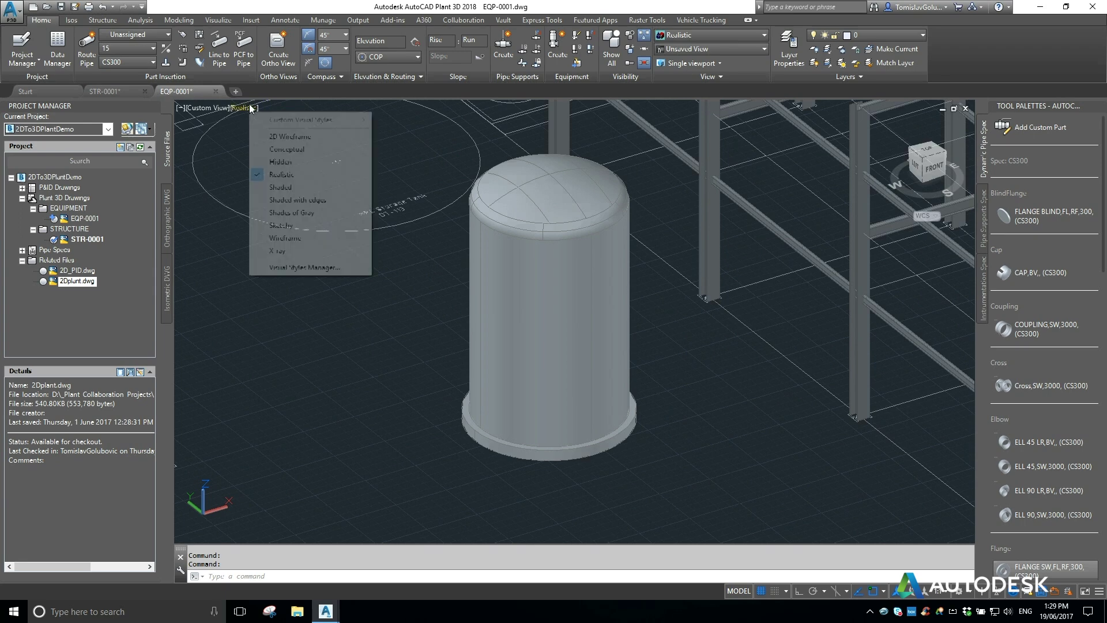
# - Switch the view to 2D Wireframe and frame the tank
pyautogui.click(284, 136)
pyautogui.scroll(5, 515, 445)
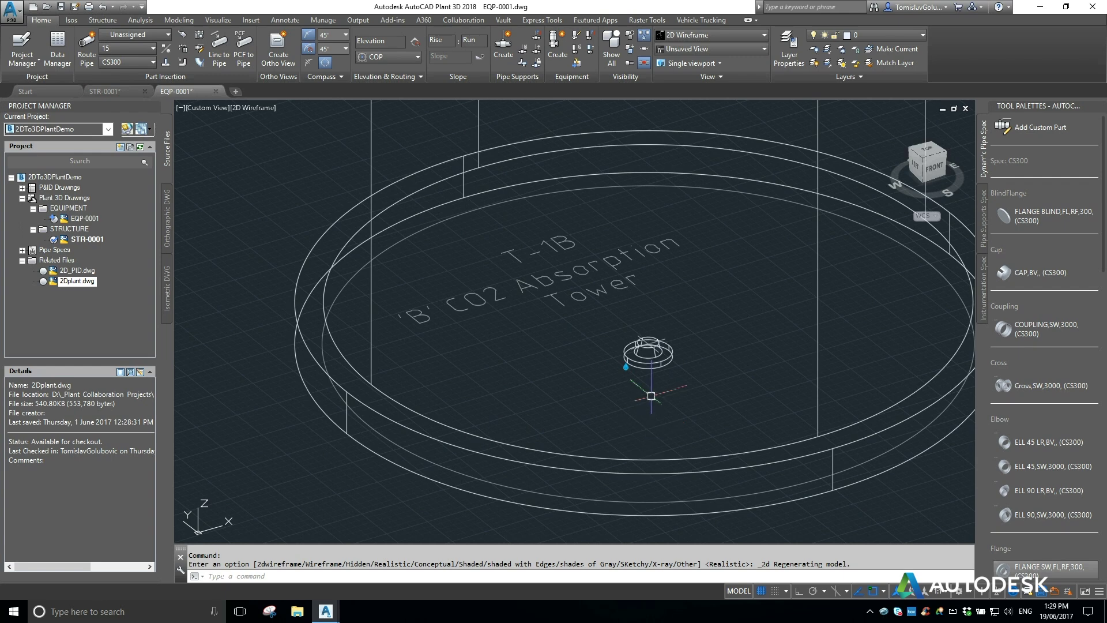
pyautogui.scroll(-6, 506, 353)
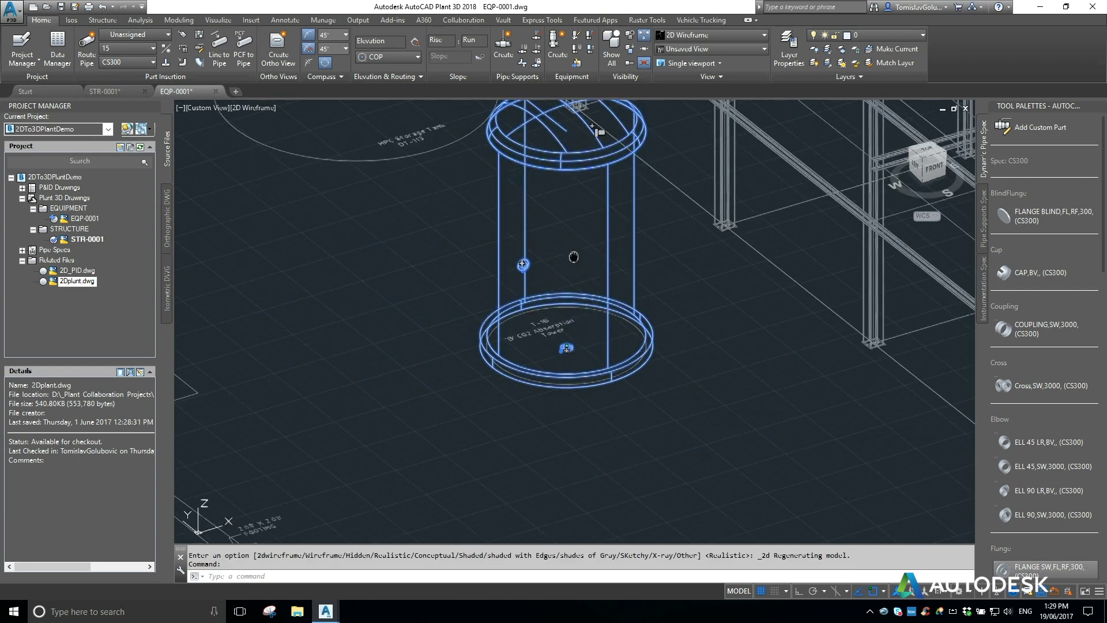
pyautogui.moveTo(577, 255); pyautogui.dragTo(574, 295, button='middle')
# - Delete the stray nozzle at the bottom of vessel T-1B
pyautogui.press('Escape')
pyautogui.press('Escape')
pyautogui.scroll(10, 565, 388)
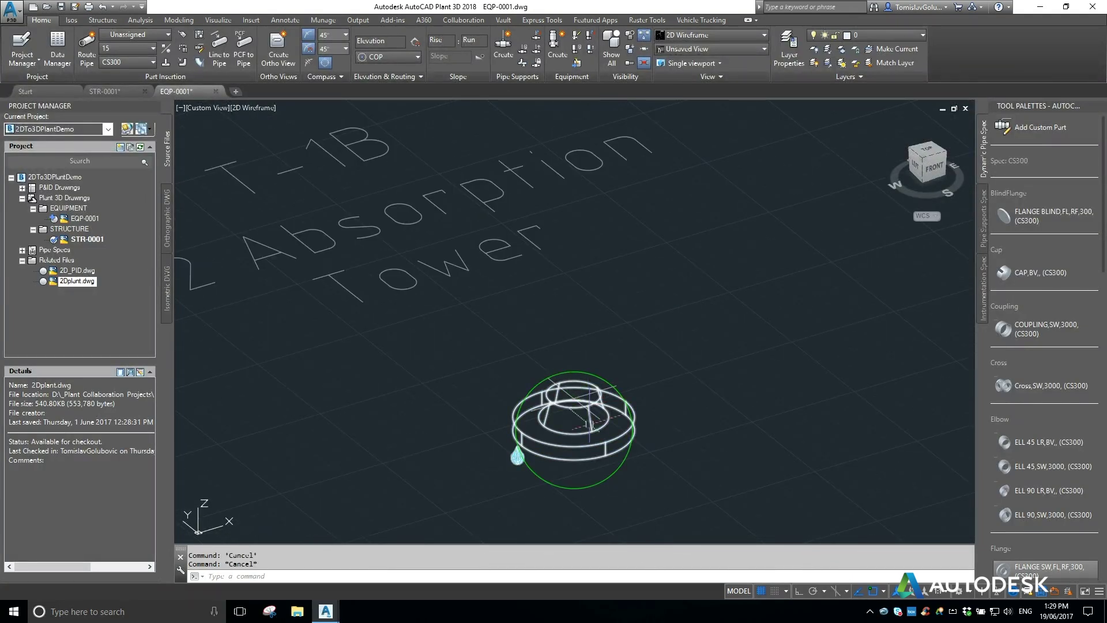
pyautogui.click(588, 423)
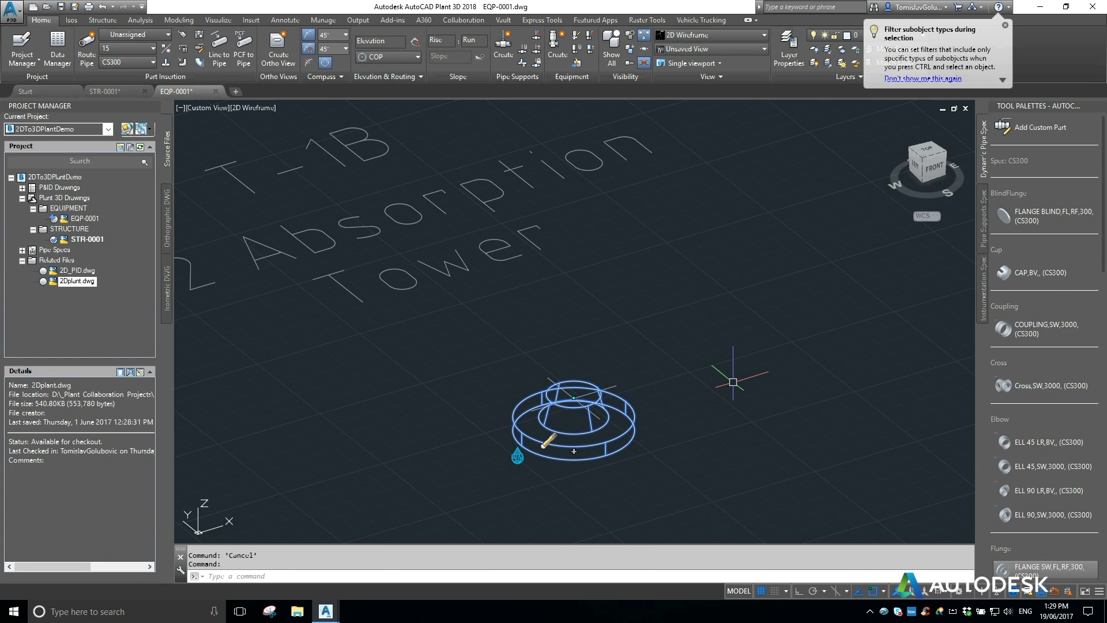
pyautogui.press('Delete')
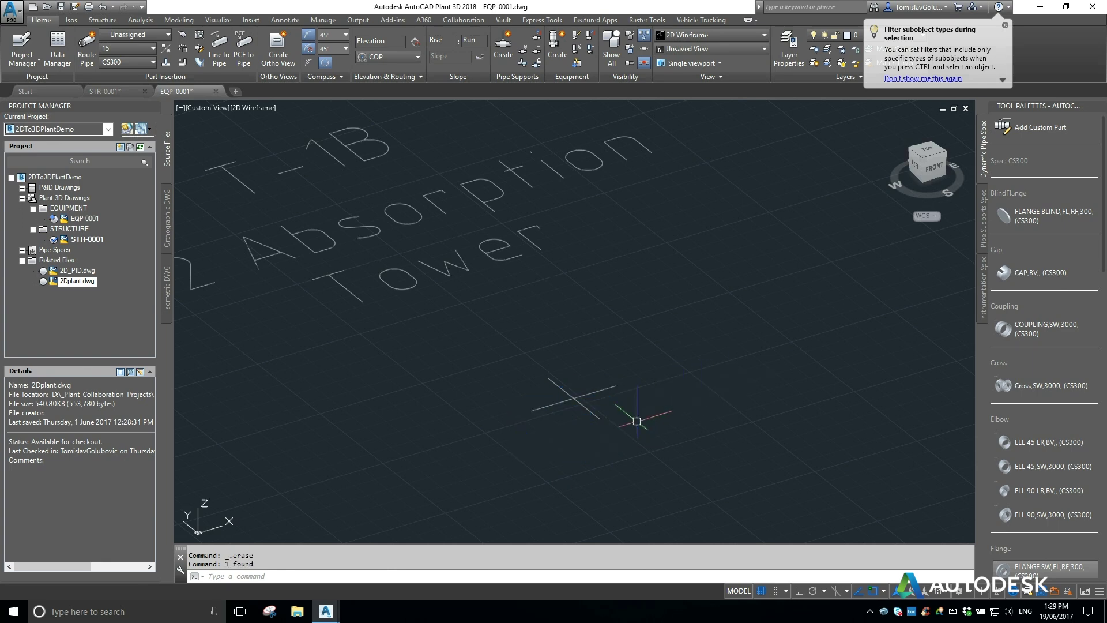
pyautogui.scroll(-5, 638, 415)
pyautogui.scroll(-2, 626, 278)
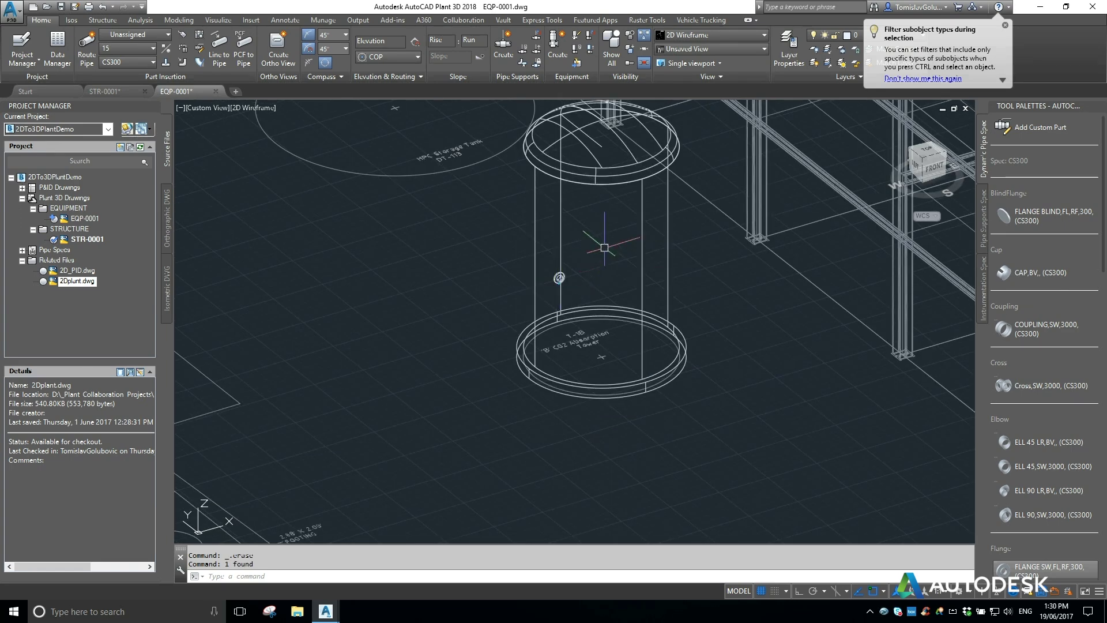
pyautogui.scroll(-2, 605, 248)
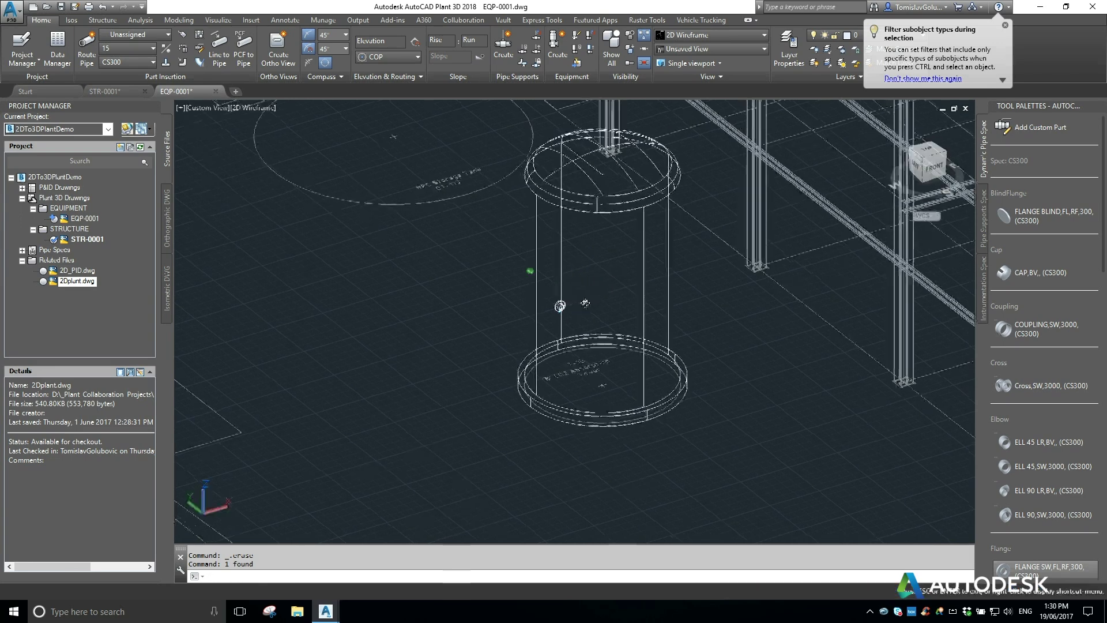
pyautogui.keyDown('shift'); pyautogui.moveTo(556, 303); pyautogui.dragTo(620, 298, button='middle'); pyautogui.keyUp('shift')
pyautogui.scroll(6, 636, 321)
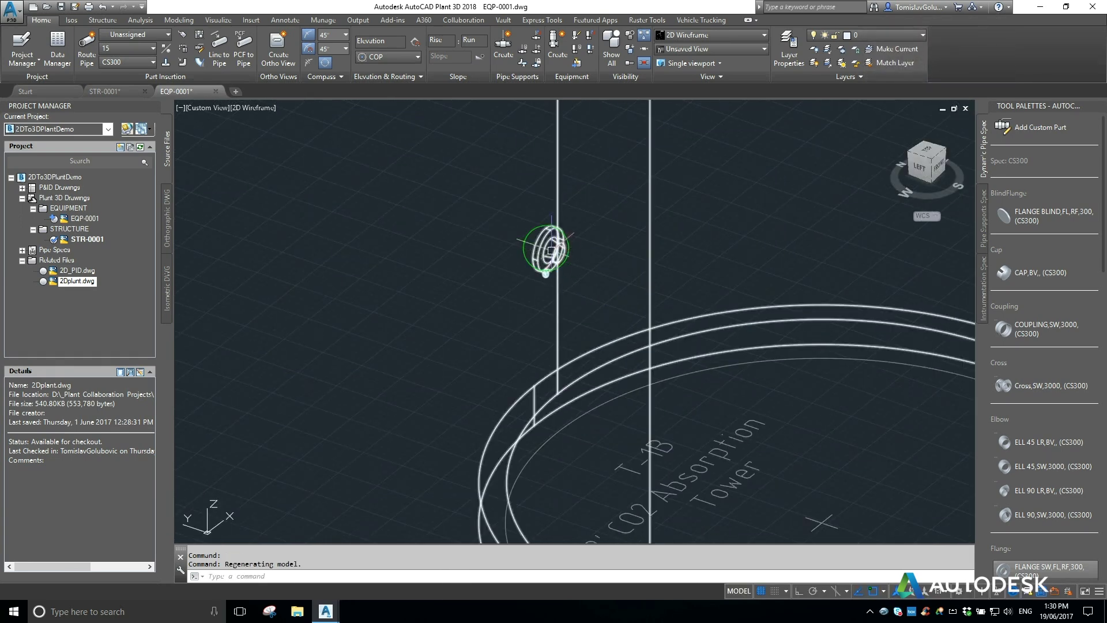
# - Set nozzle N-2 to size 150 and pressure class 150, using the 6" ND RF 150 nozzle
pyautogui.click(544, 238)
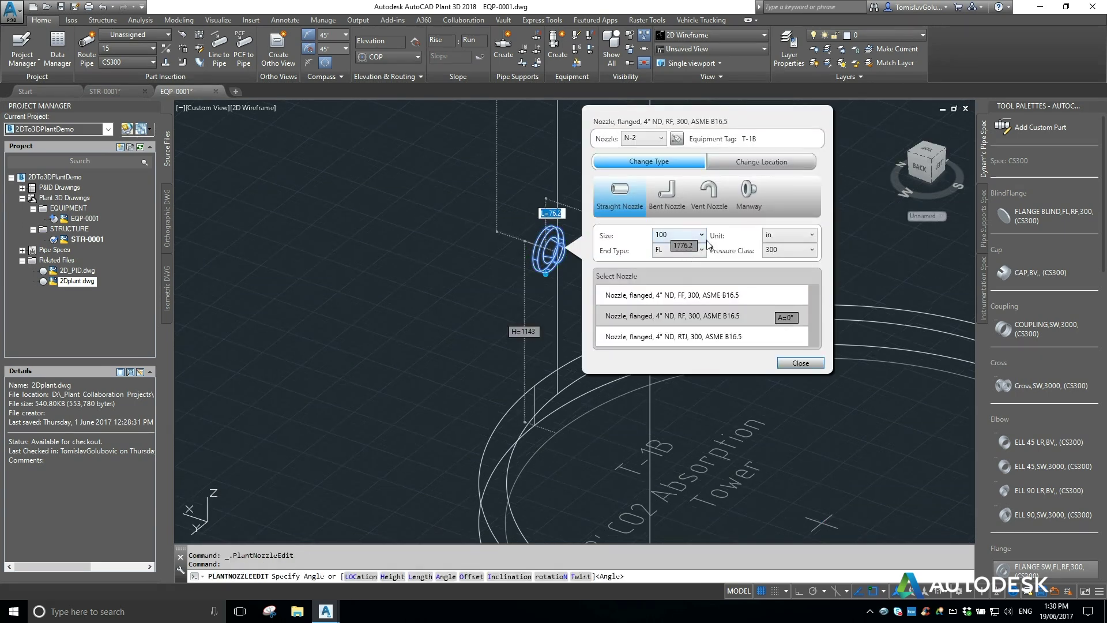
pyautogui.click(700, 236)
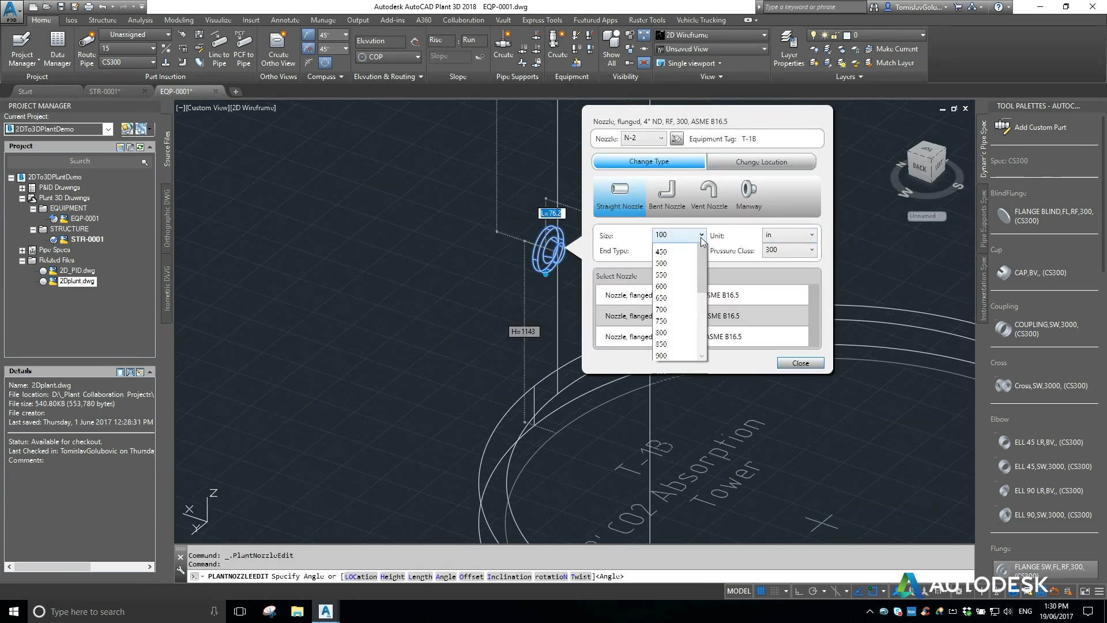
pyautogui.click(682, 271)
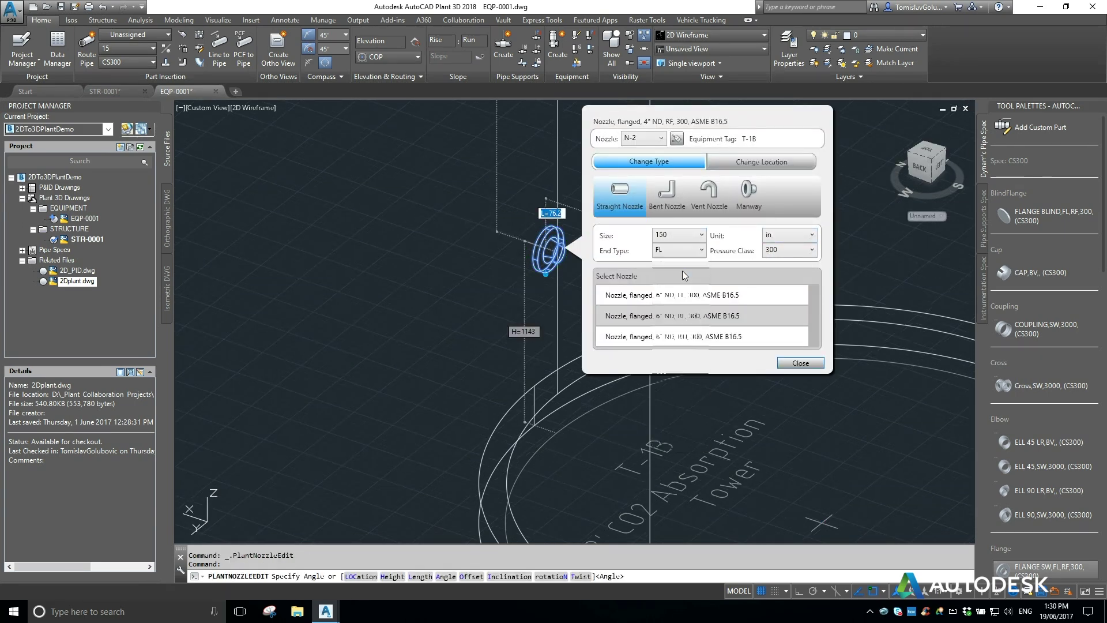
pyautogui.click(786, 251)
pyautogui.click(787, 263)
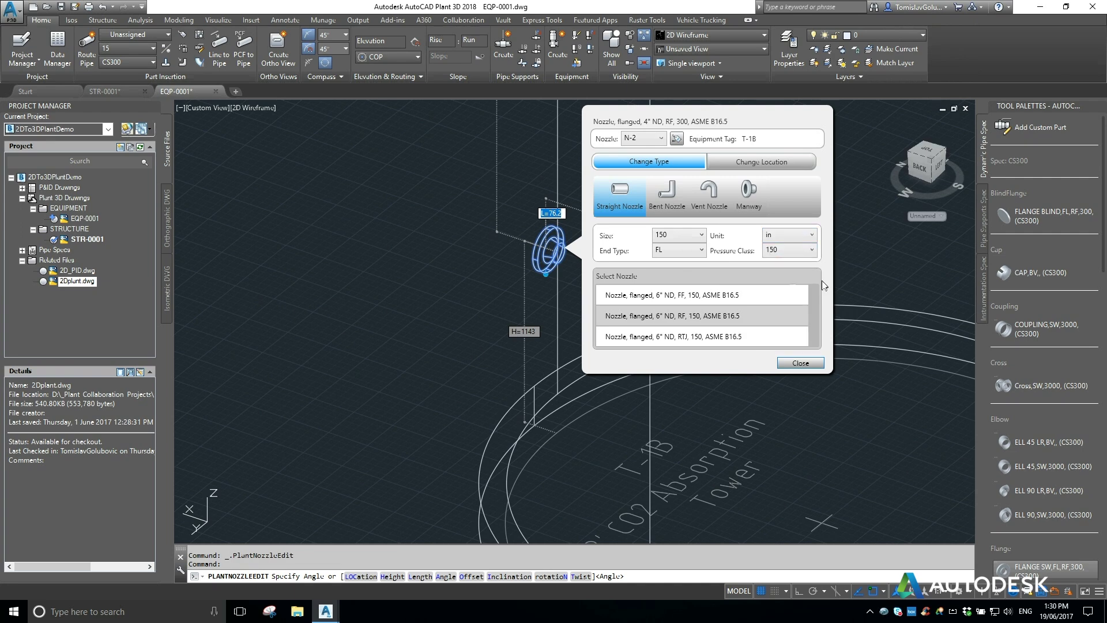
pyautogui.click(718, 316)
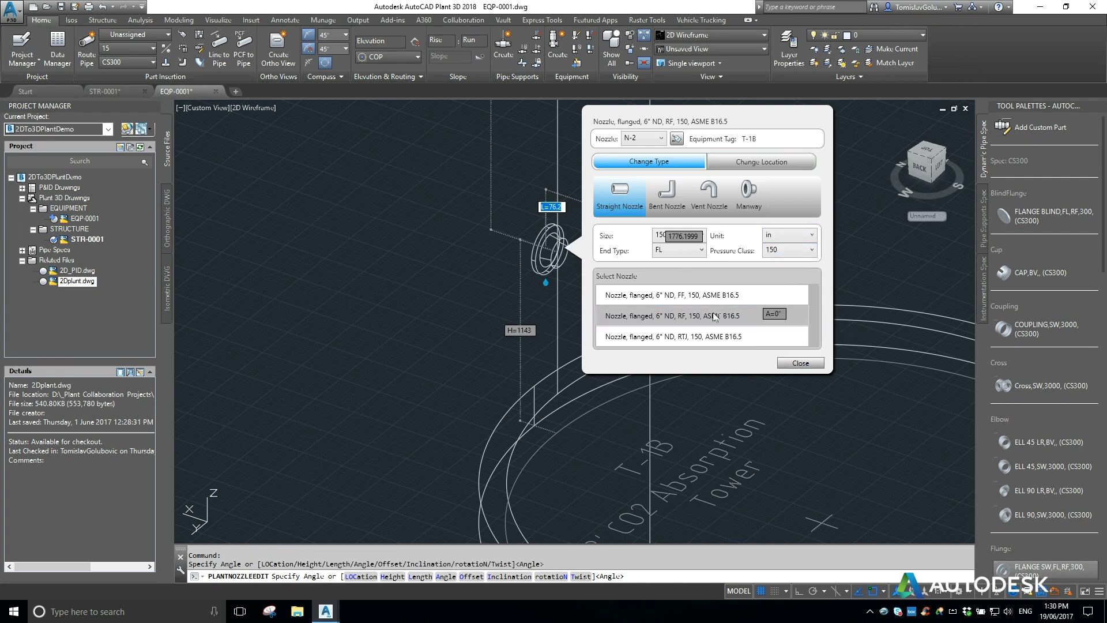
pyautogui.click(802, 363)
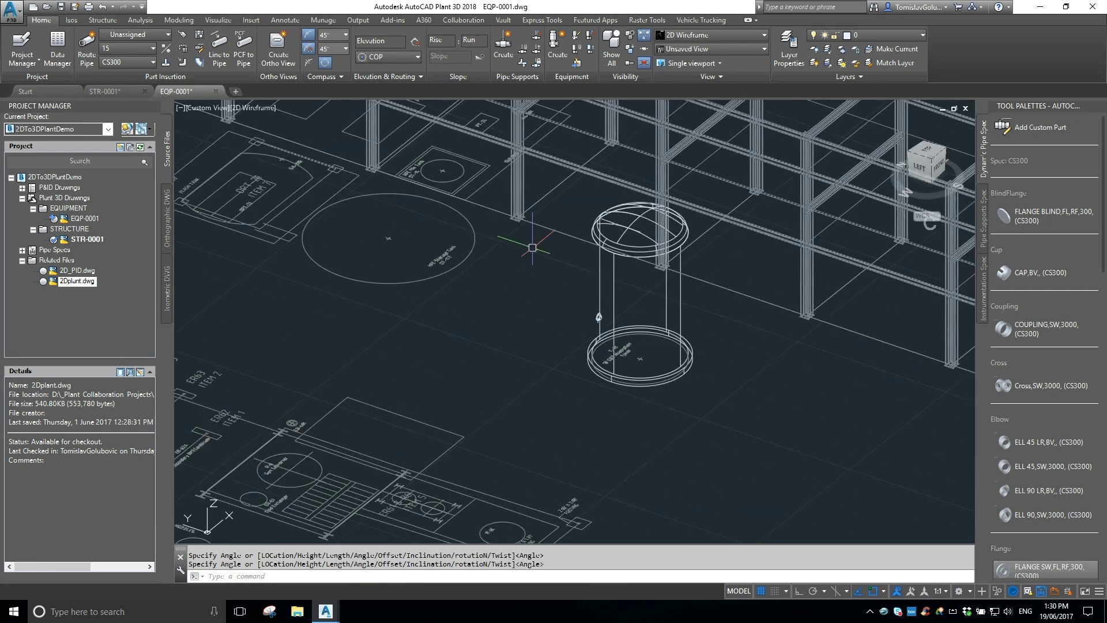
# - Start a new vertical vessel near the storage tank circle and assign it tag DT-113
pyautogui.scroll(4, 488, 290)
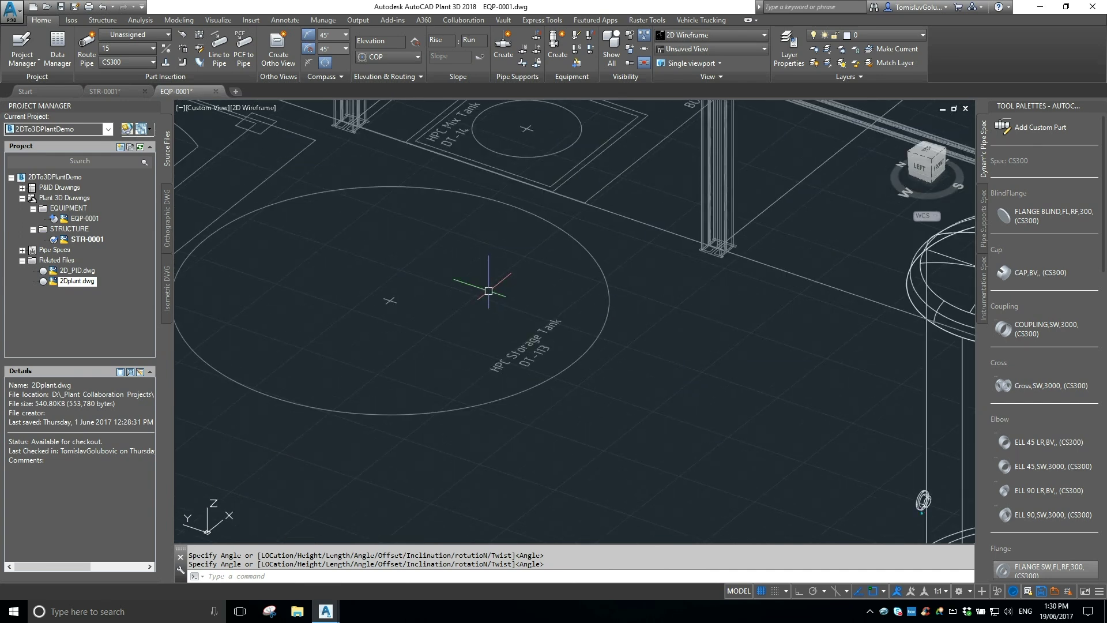
pyautogui.moveTo(366, 288); pyautogui.dragTo(453, 297, button='middle')
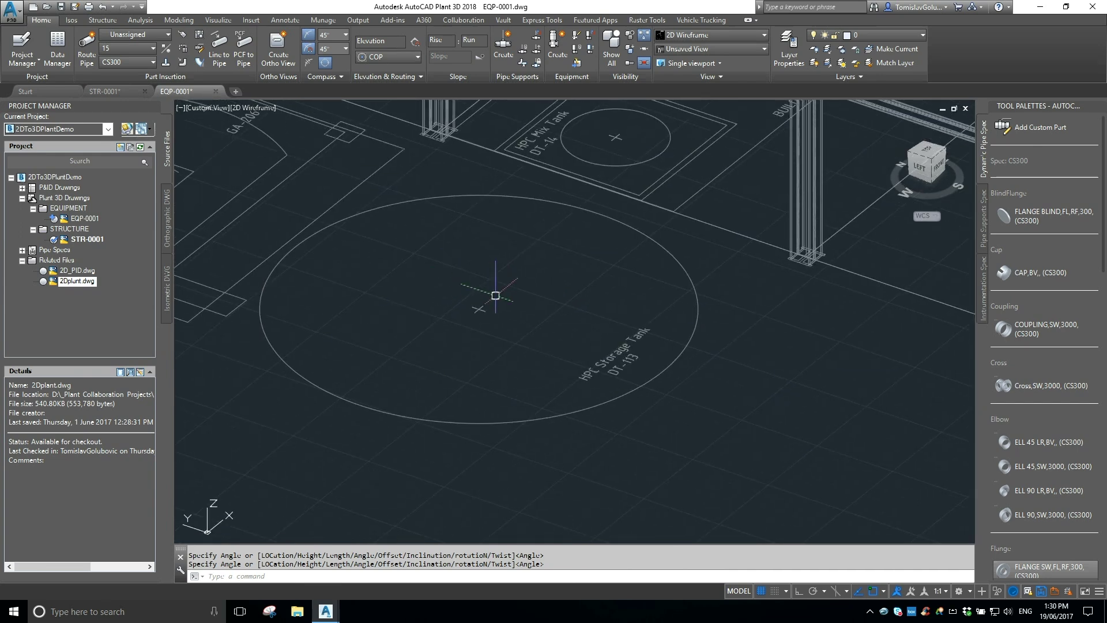
pyautogui.click(558, 52)
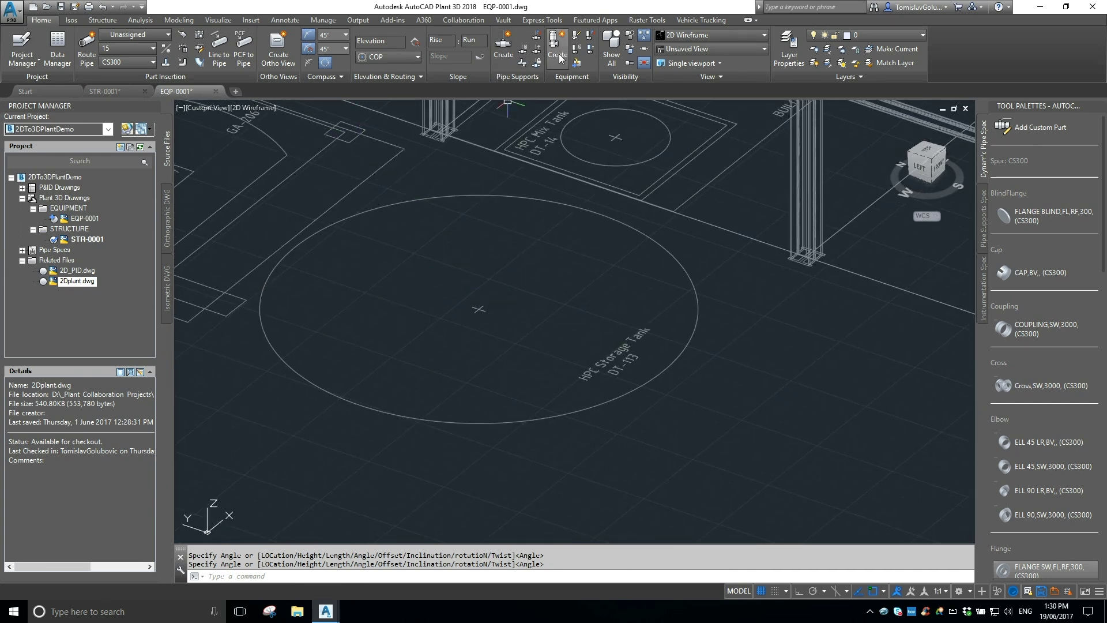
pyautogui.click(1001, 260)
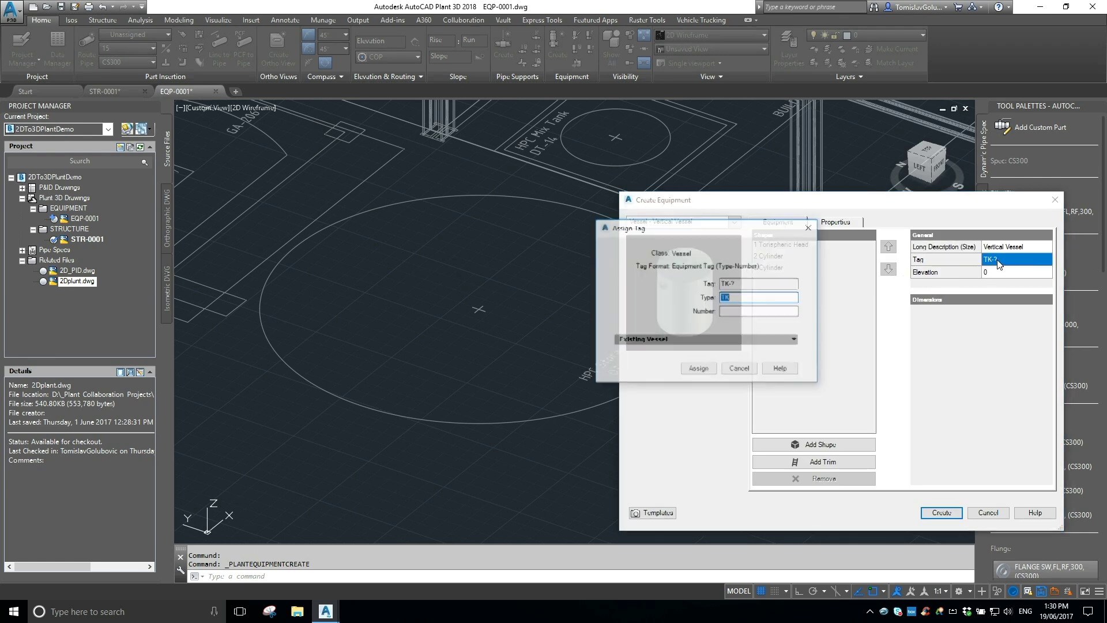
pyautogui.write('DT')
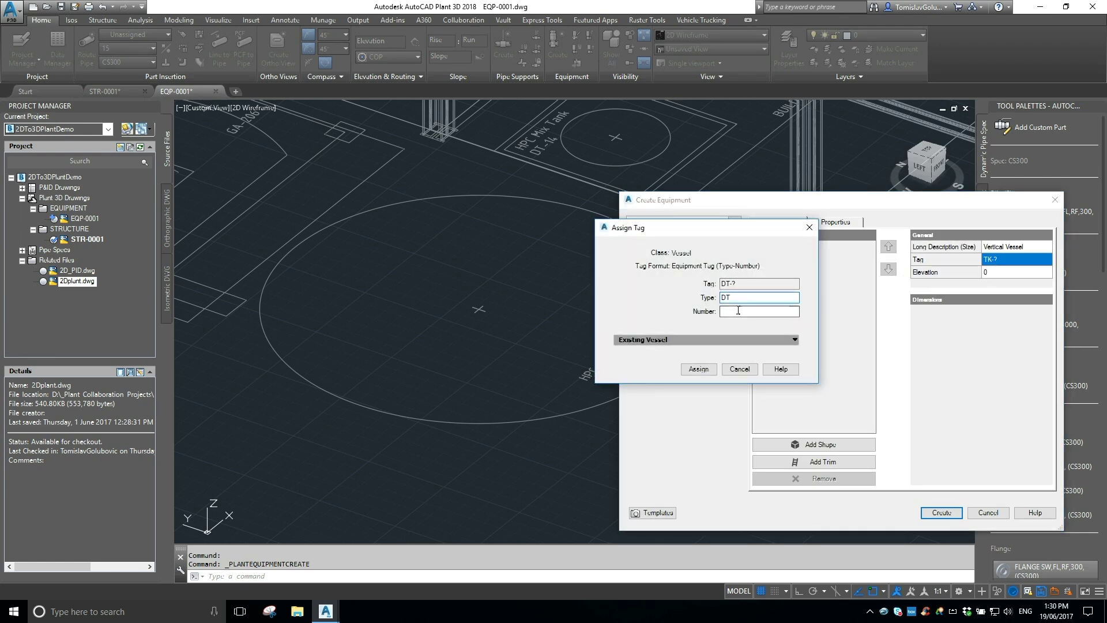
pyautogui.click(738, 311)
pyautogui.write('113')
pyautogui.click(698, 369)
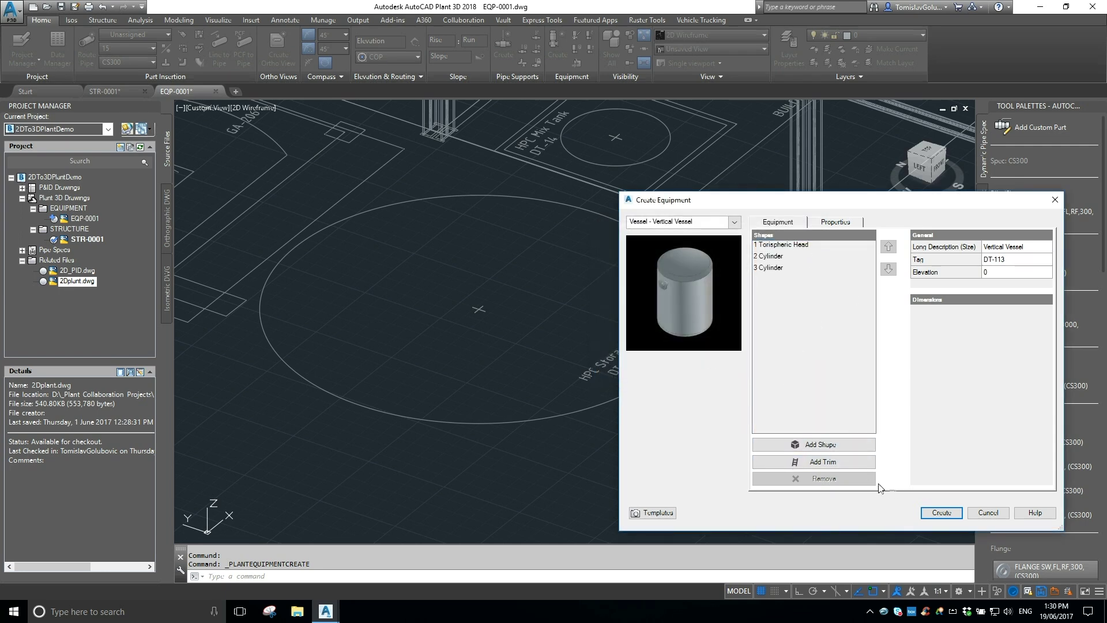
# - Insert the DT-113 vessel at the tank circle's centre with the CEN snap and set its rotation
pyautogui.click(940, 513)
pyautogui.write('CEN')
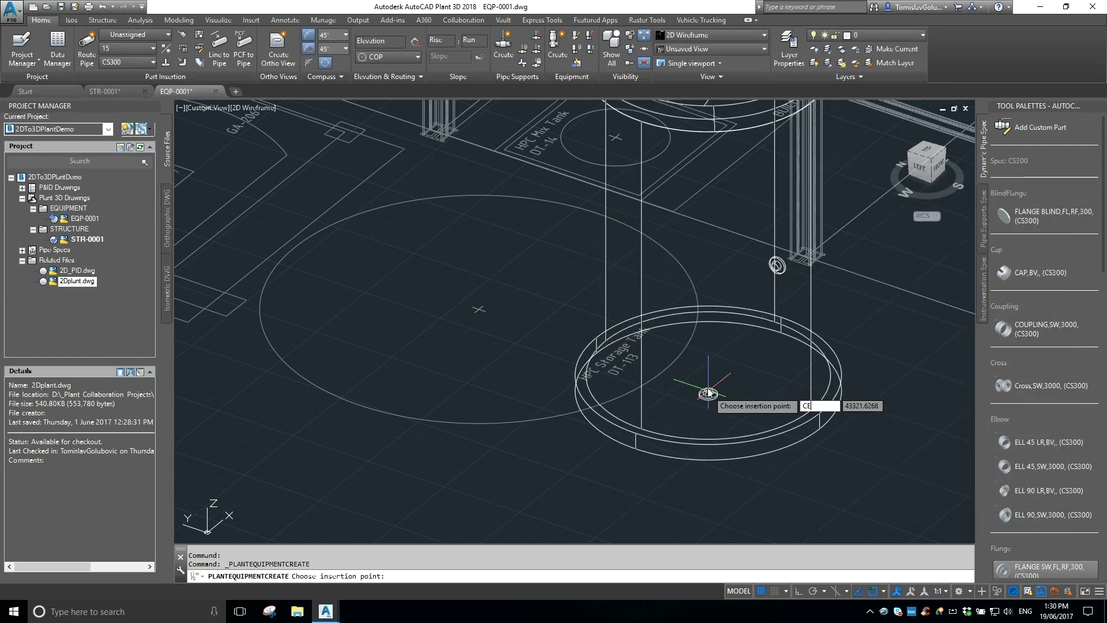
pyautogui.press('Return')
pyautogui.click(670, 361)
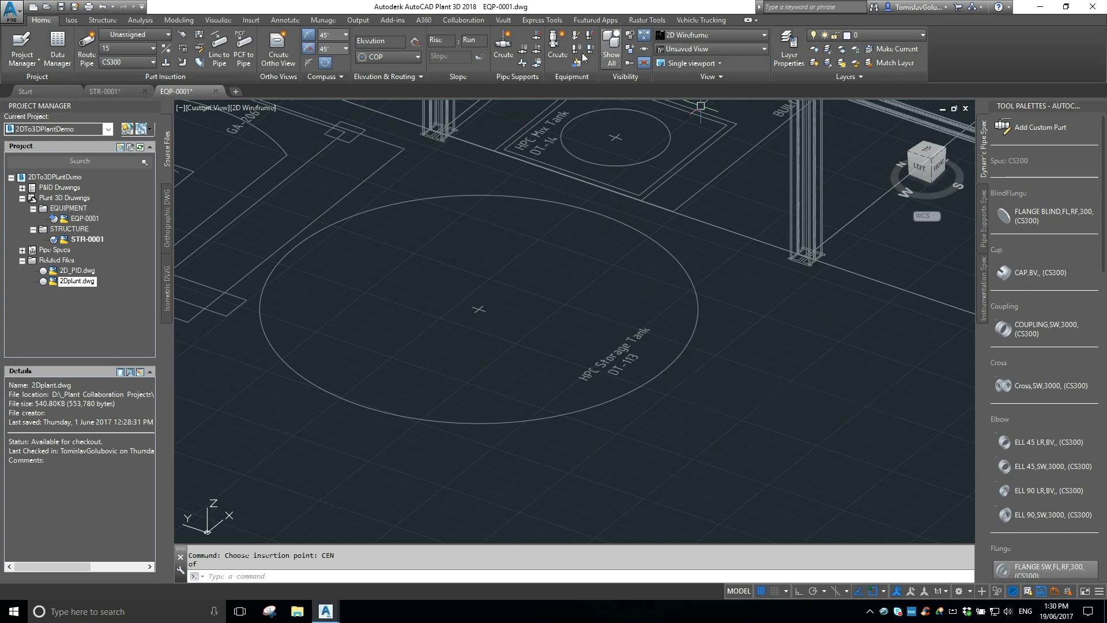
pyautogui.click(557, 49)
pyautogui.click(940, 513)
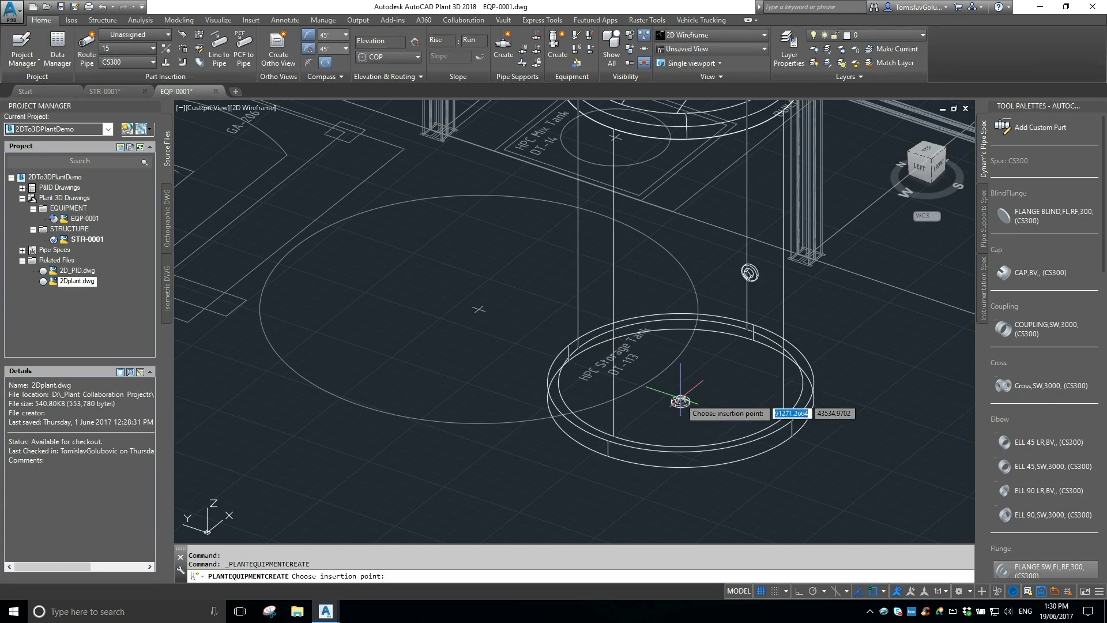
pyautogui.write('CEN')
pyautogui.press('Return')
pyautogui.click(663, 372)
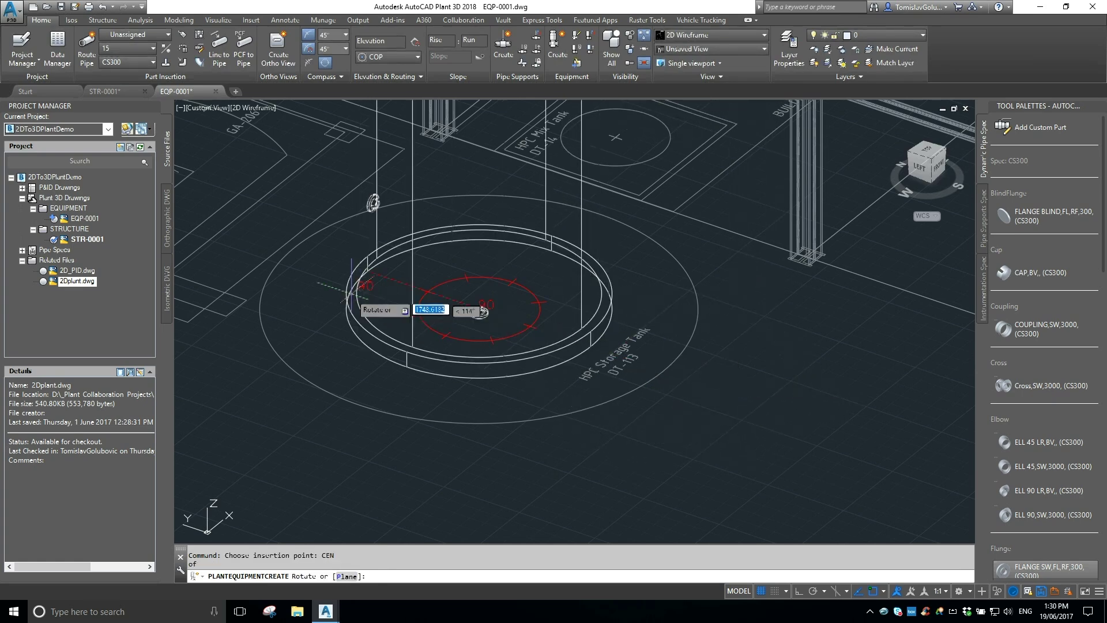
pyautogui.click(325, 255)
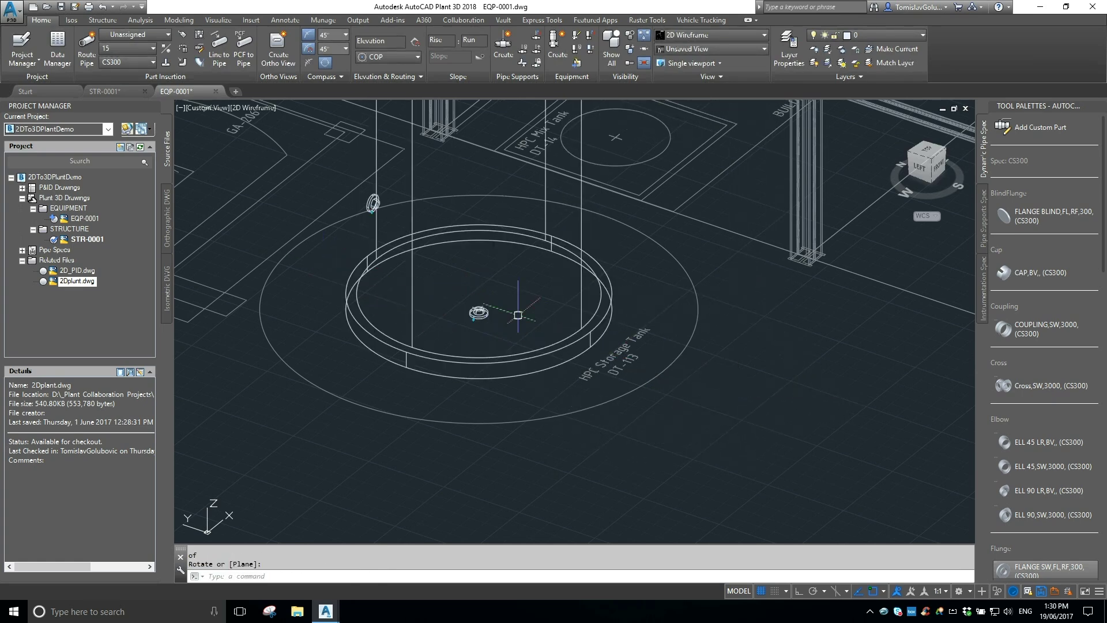
# - Erase the stray small centre ring left on the circle
pyautogui.scroll(5, 518, 315)
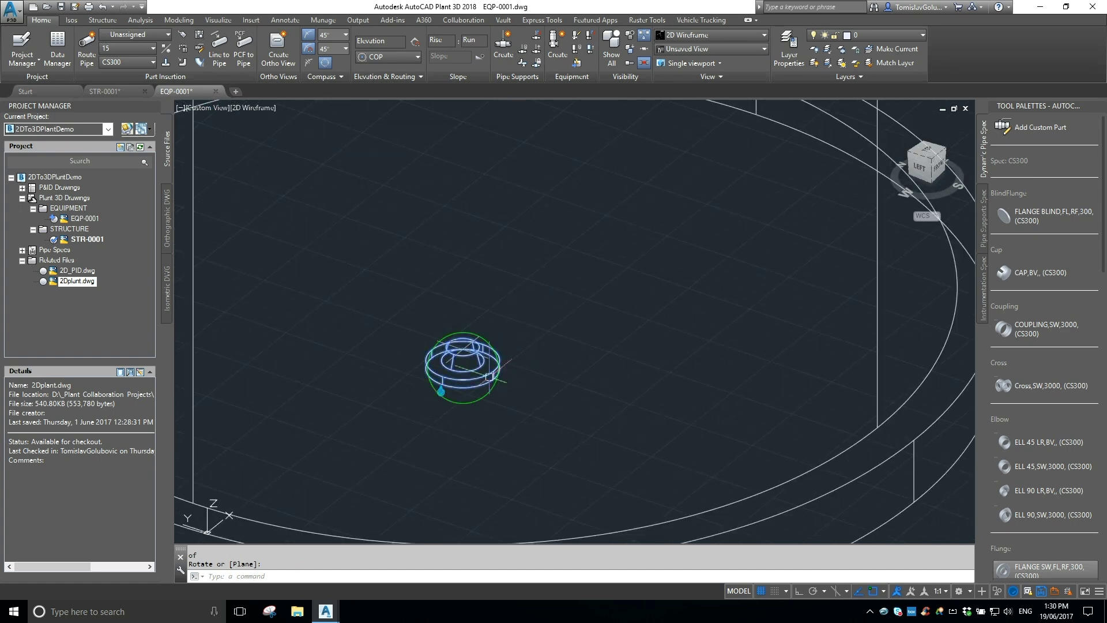
pyautogui.click(489, 375)
pyautogui.press('Delete')
pyautogui.scroll(-6, 557, 374)
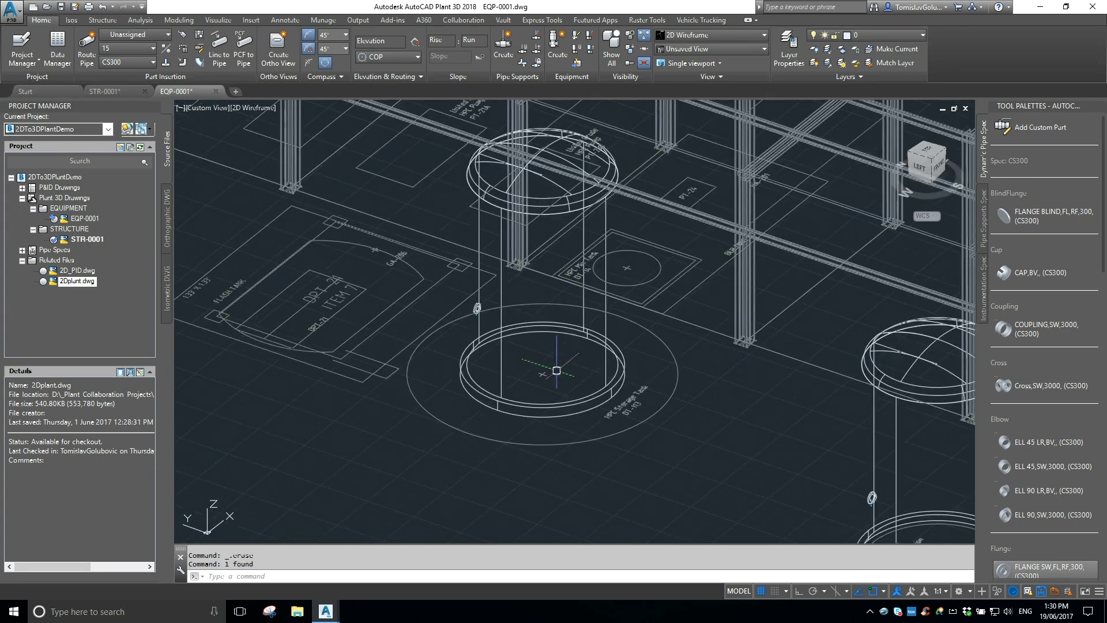
# - Measure with DI between opposite quadrants of the DT-113 circle, reading 6096
pyautogui.write('di')
pyautogui.press('Return')
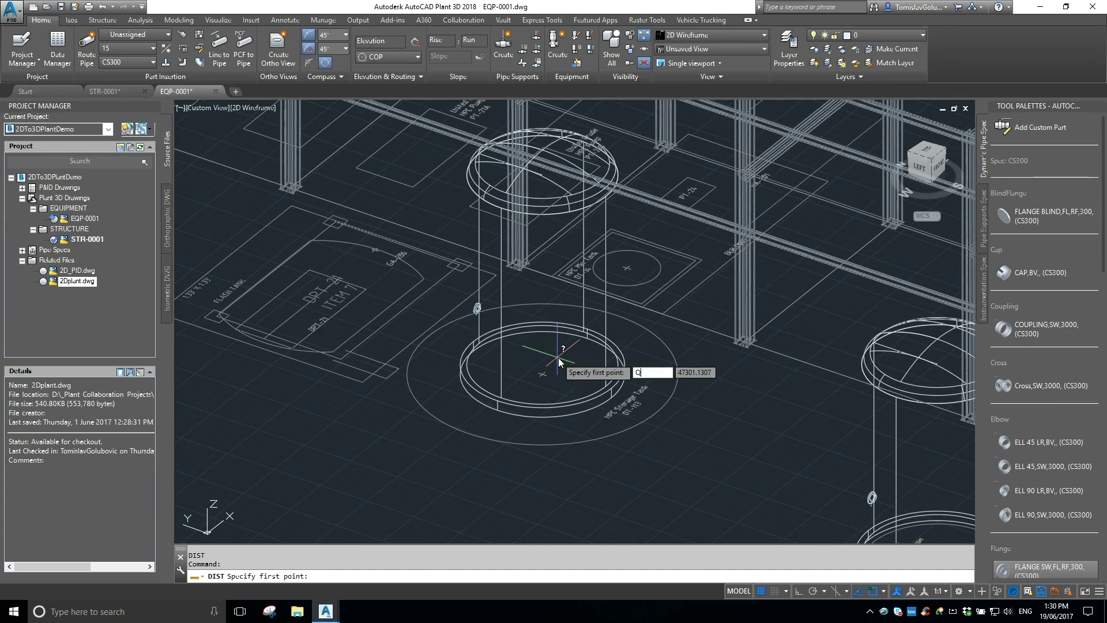
pyautogui.write('qua')
pyautogui.press('Return')
pyautogui.click(431, 336)
pyautogui.write('qua')
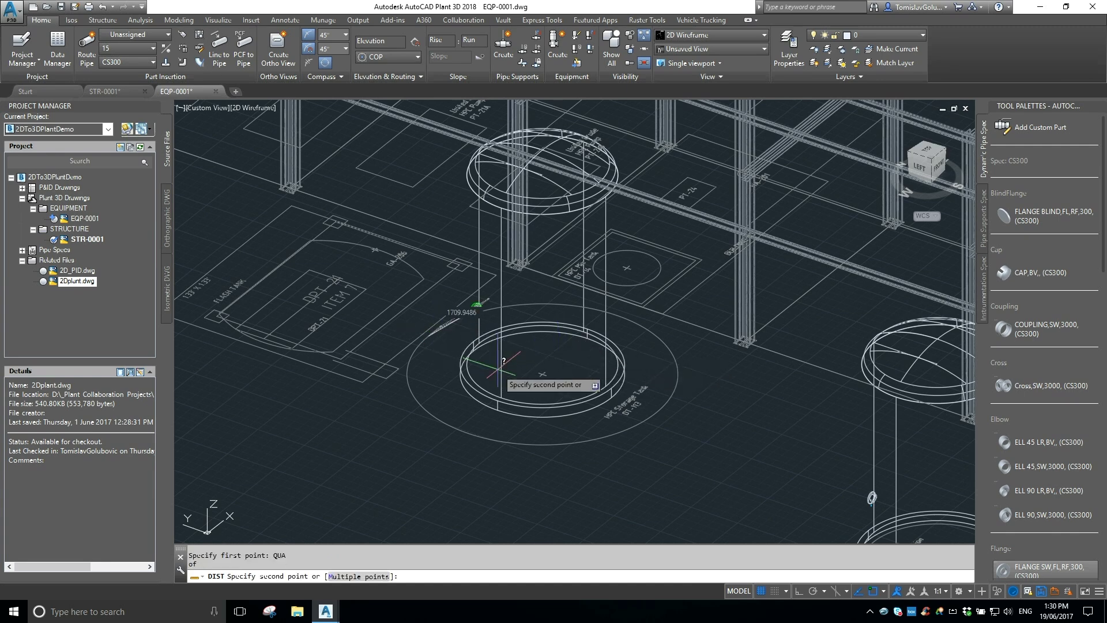
pyautogui.press('Return')
pyautogui.click(687, 395)
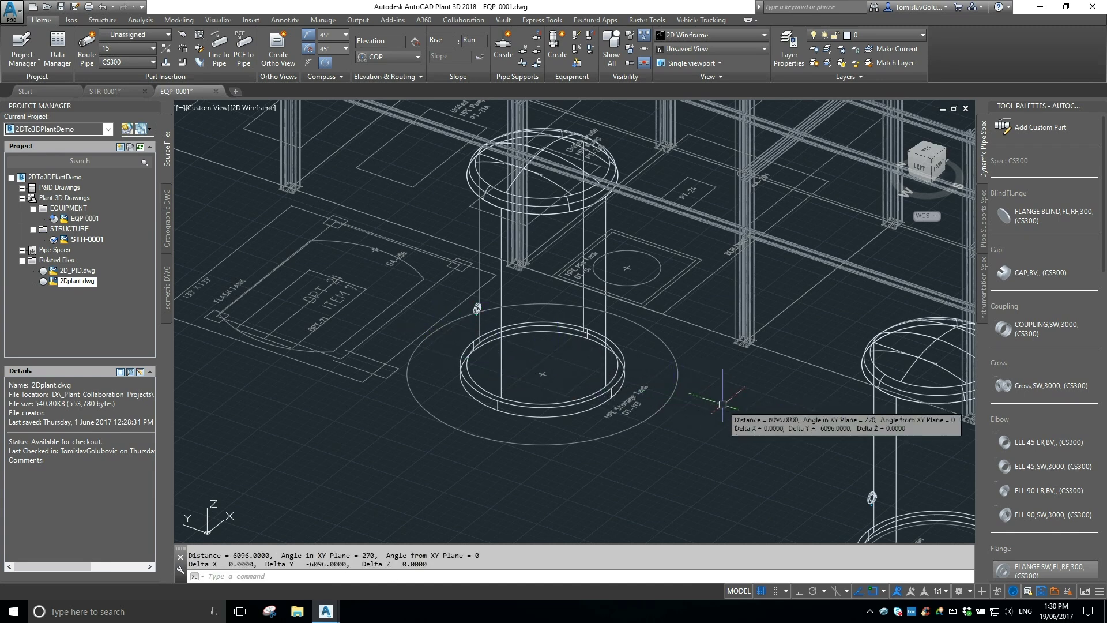
pyautogui.scroll(3, 603, 393)
# - Modify the DT-113 vessel: 3 Cylinder diameter 6300, 2 Cylinder diameter and height 6000
pyautogui.rightClick(603, 393)
pyautogui.click(654, 328)
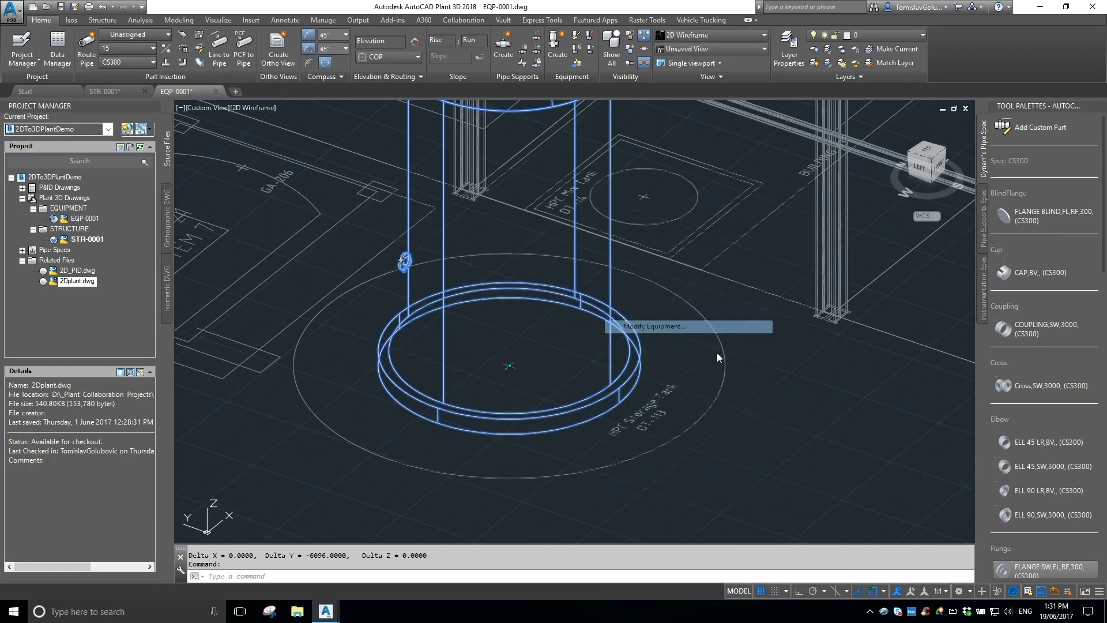
pyautogui.click(593, 243)
pyautogui.click(782, 284)
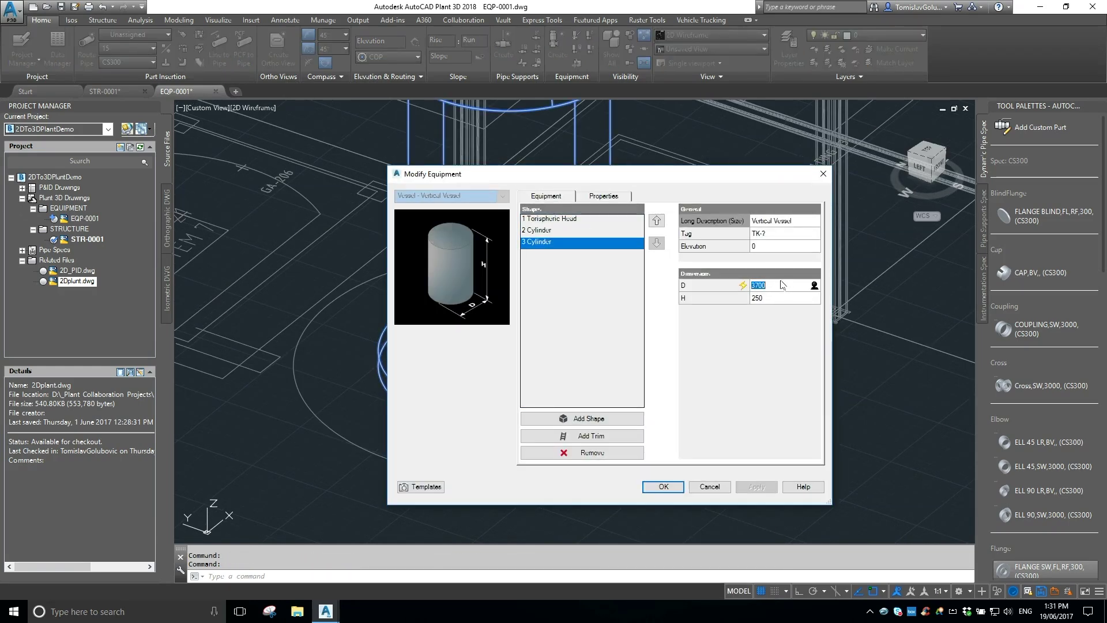
pyautogui.write('6300')
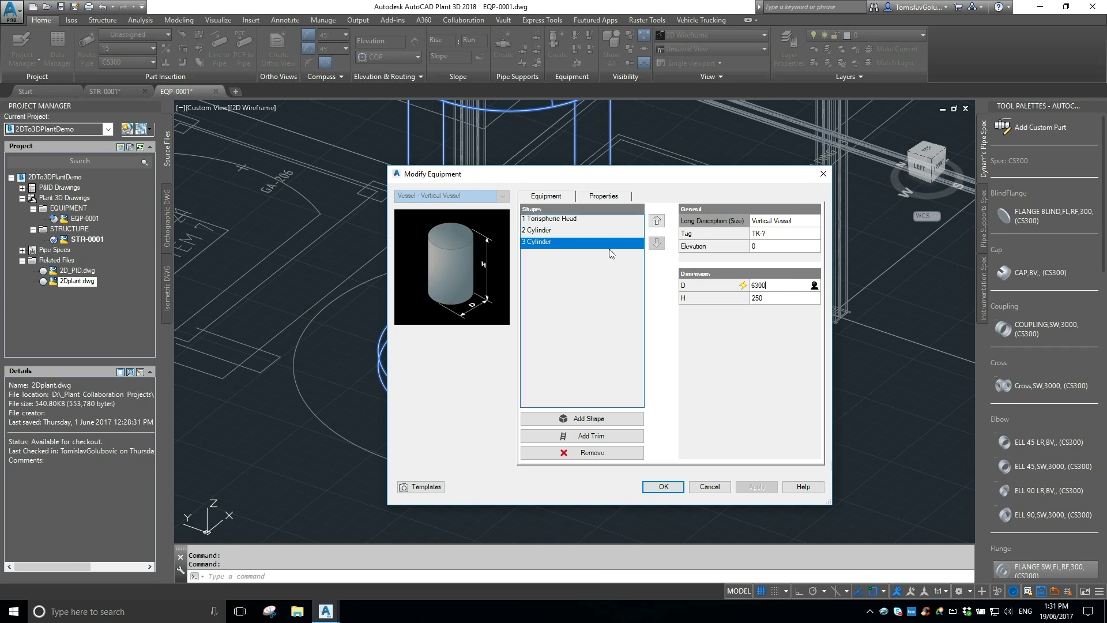
pyautogui.click(590, 231)
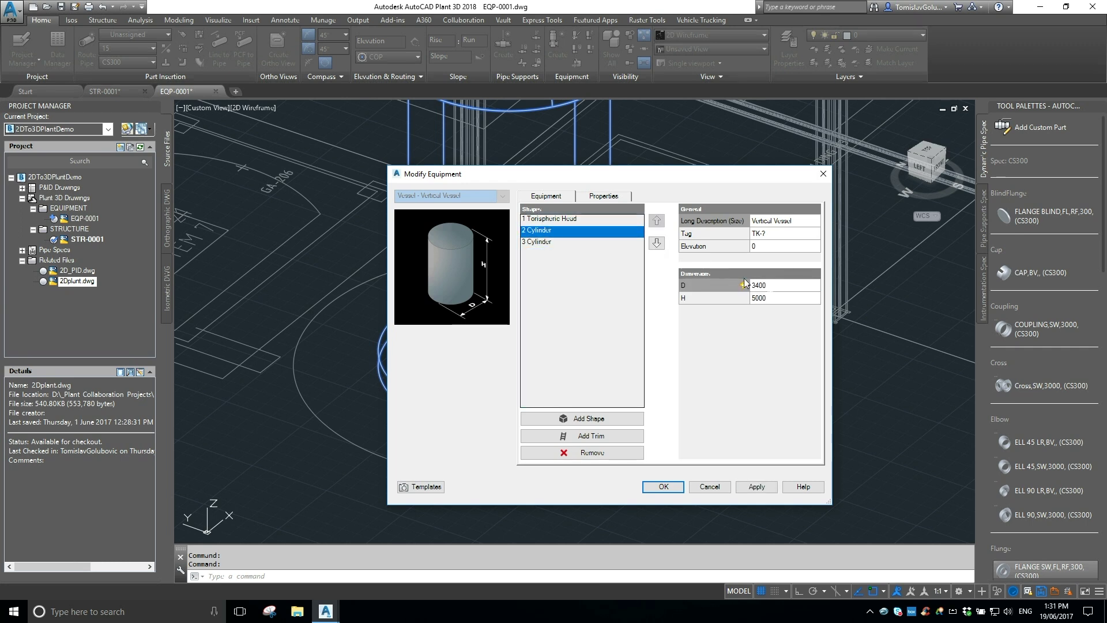
pyautogui.click(777, 284)
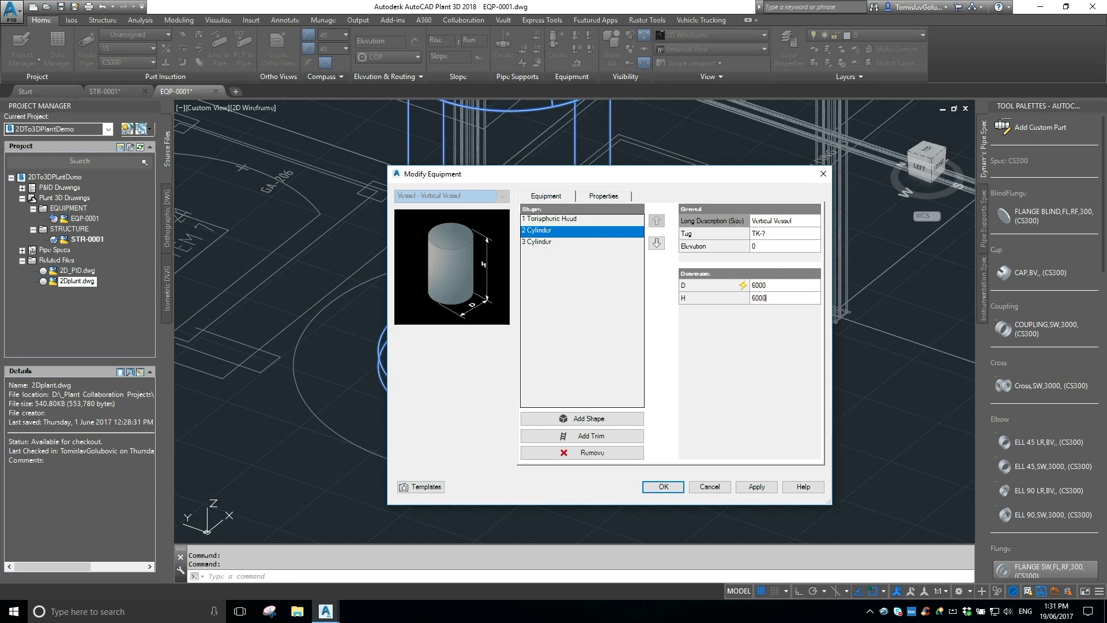
pyautogui.click(573, 220)
pyautogui.click(663, 486)
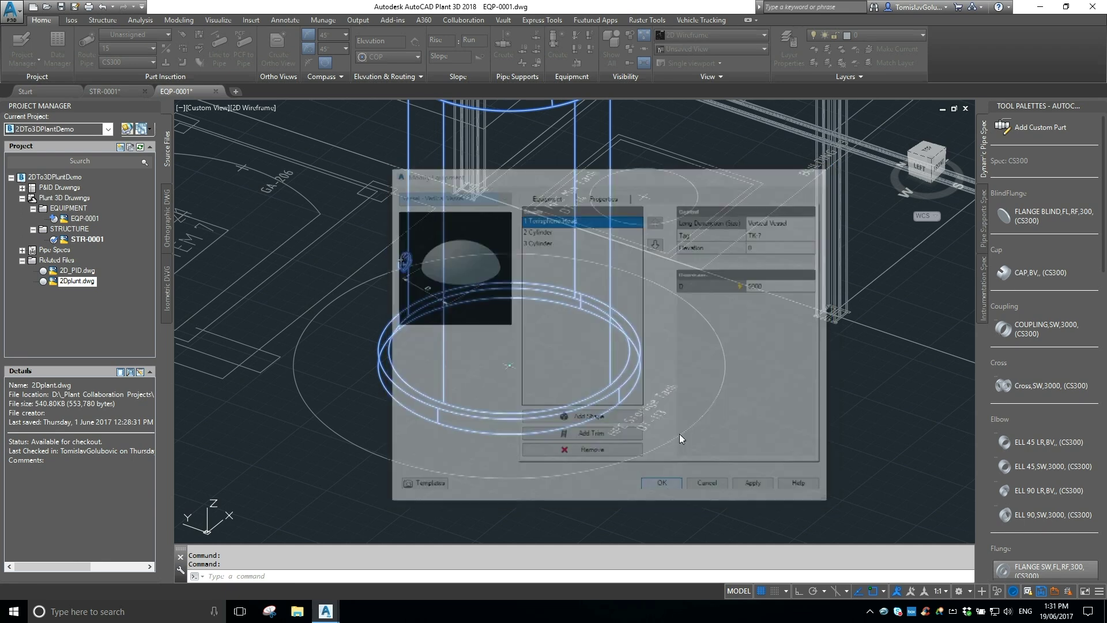
pyautogui.scroll(-5, 679, 403)
# - Switch the viewport to the Realistic visual style and orbit to view both vessels
pyautogui.moveTo(784, 403); pyautogui.dragTo(668, 352, button='middle')
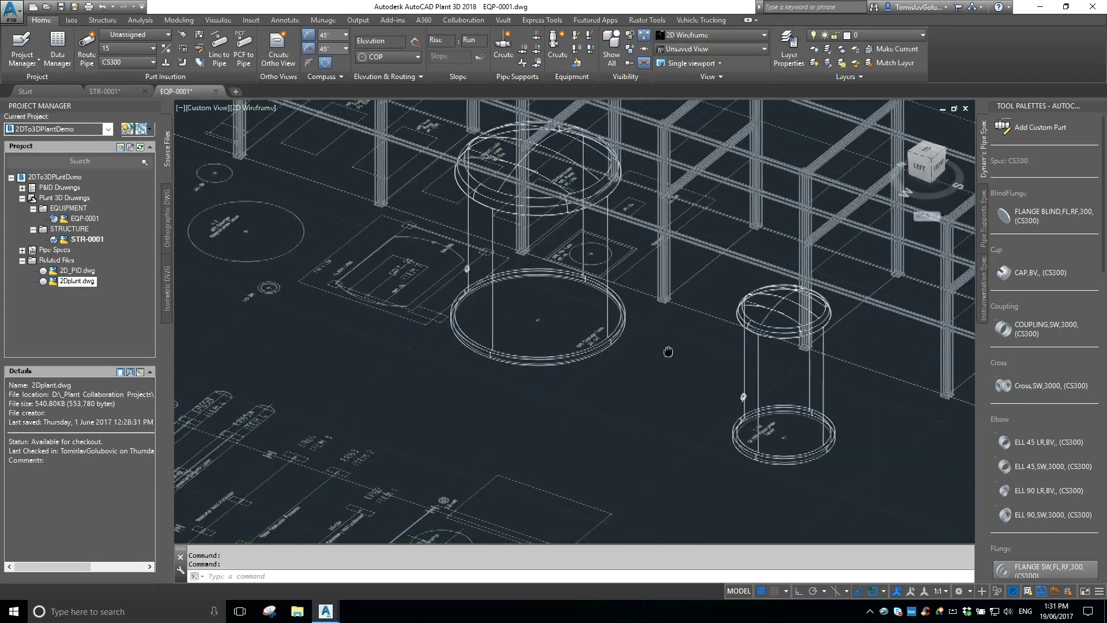
pyautogui.click(253, 107)
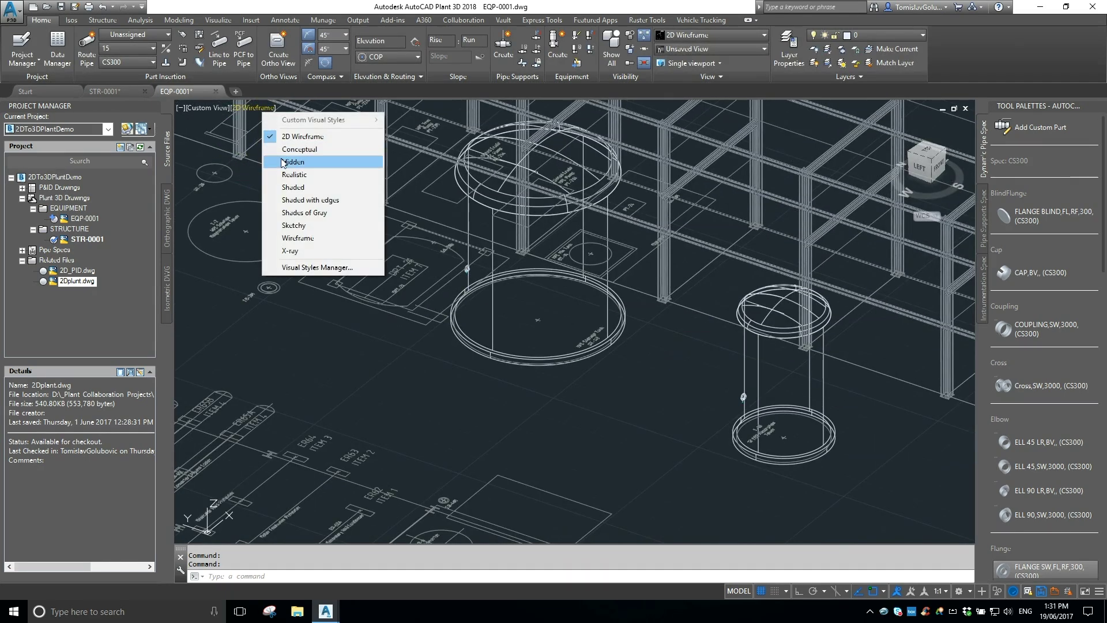
pyautogui.click(294, 173)
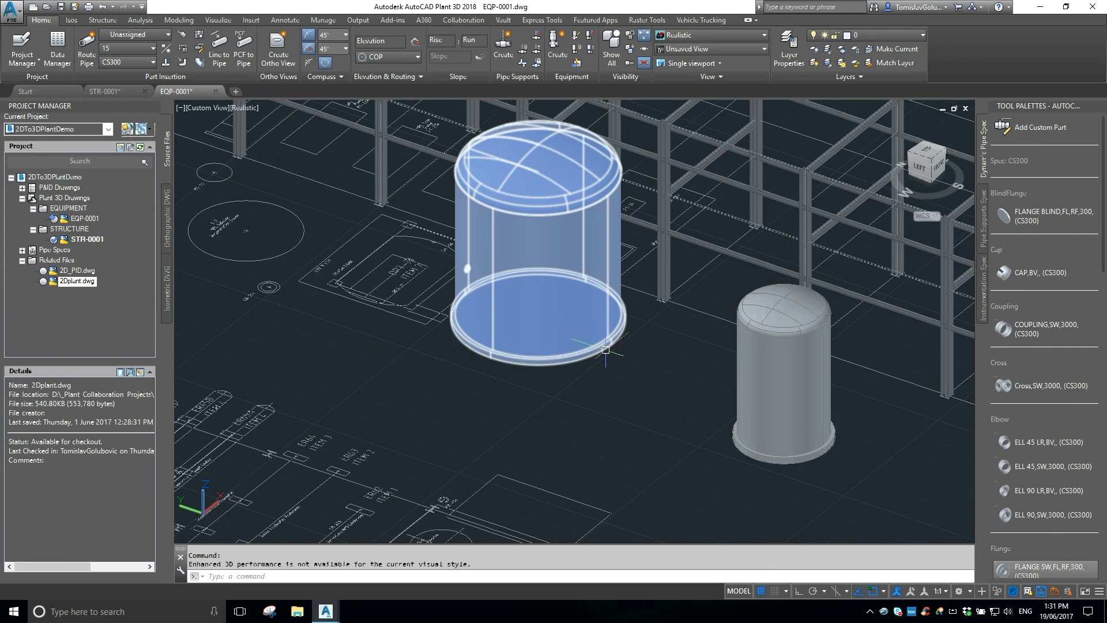
pyautogui.keyDown('shift'); pyautogui.moveTo(647, 366); pyautogui.dragTo(586, 326, button='middle'); pyautogui.keyUp('shift')
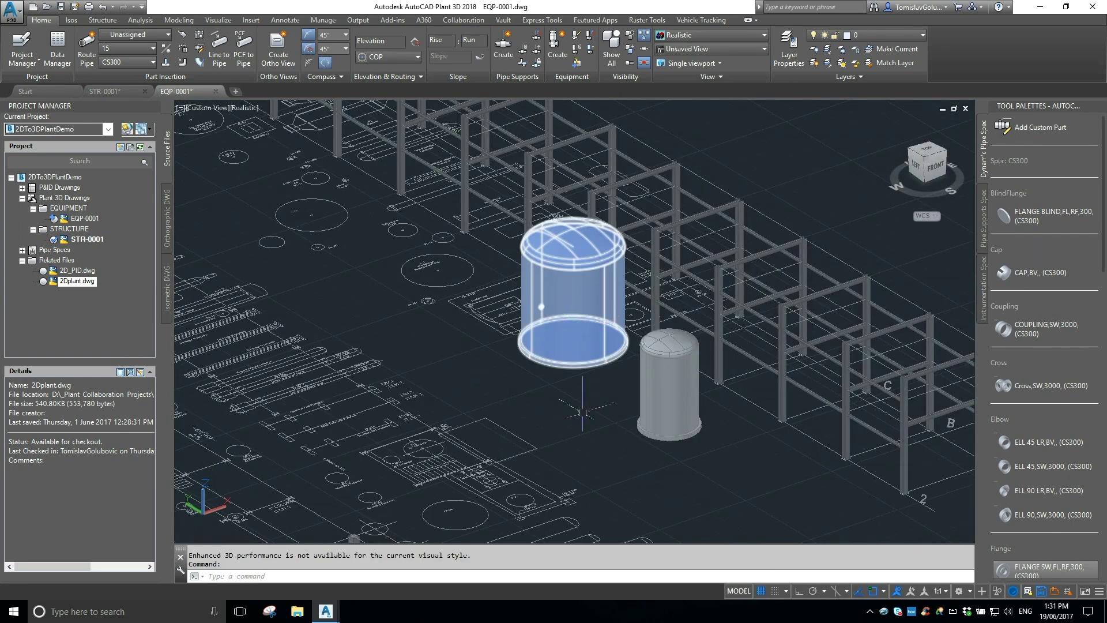